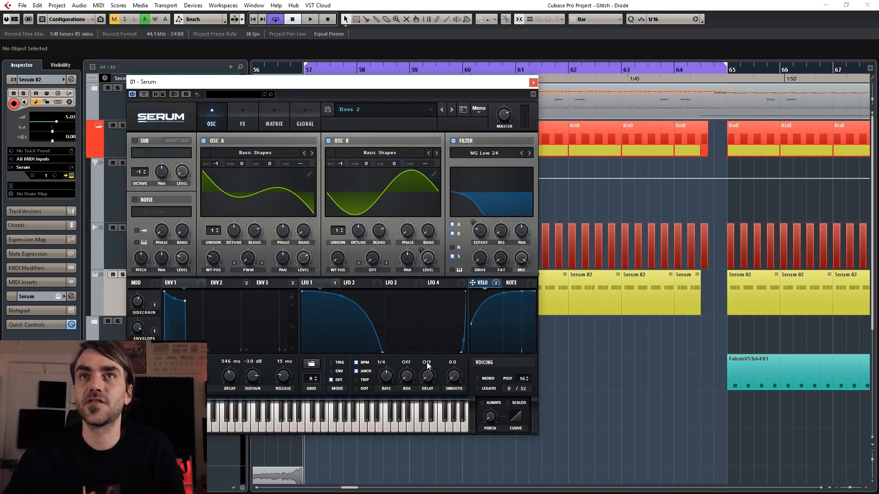
Step: Close the Serum window and play back the looped kick and bass section from bar 57 to 65
left_click(532, 83)
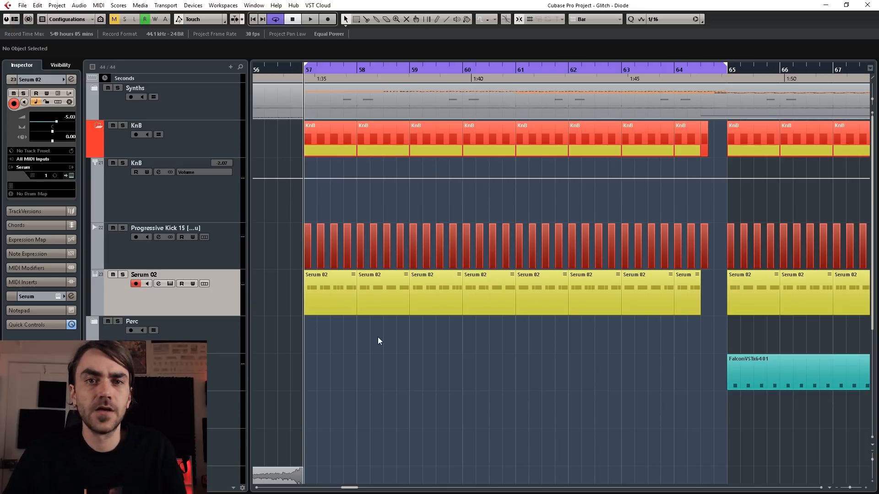
key("space")
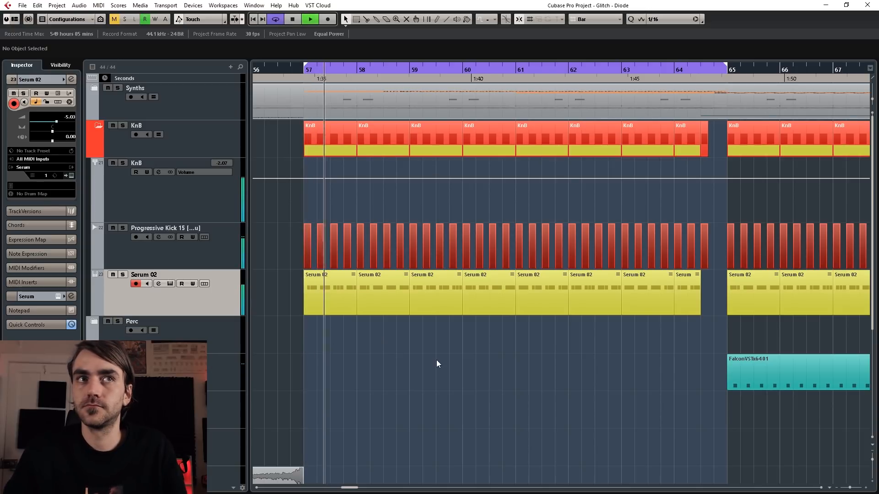
left_click(99, 127)
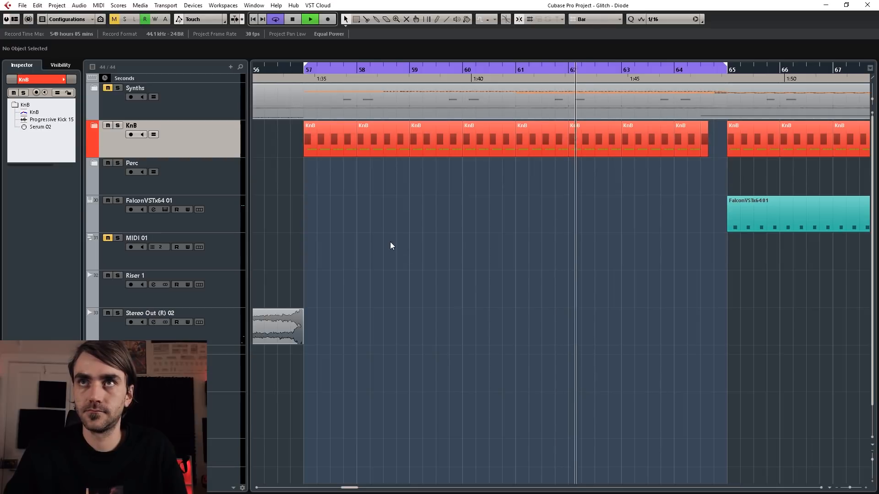
key("space")
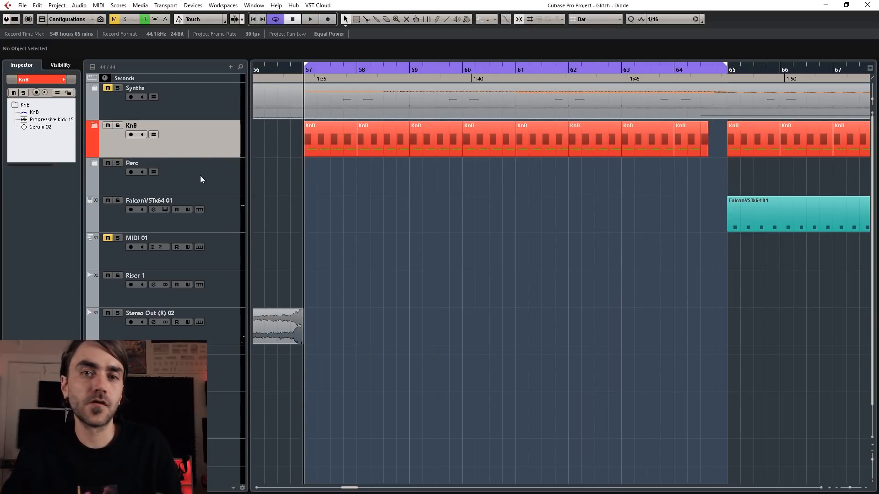
Step: In the KnB folder, solo the Serum 02 track and open the EQuilibrium insert from its channel settings
left_click(93, 126)
left_click(219, 303)
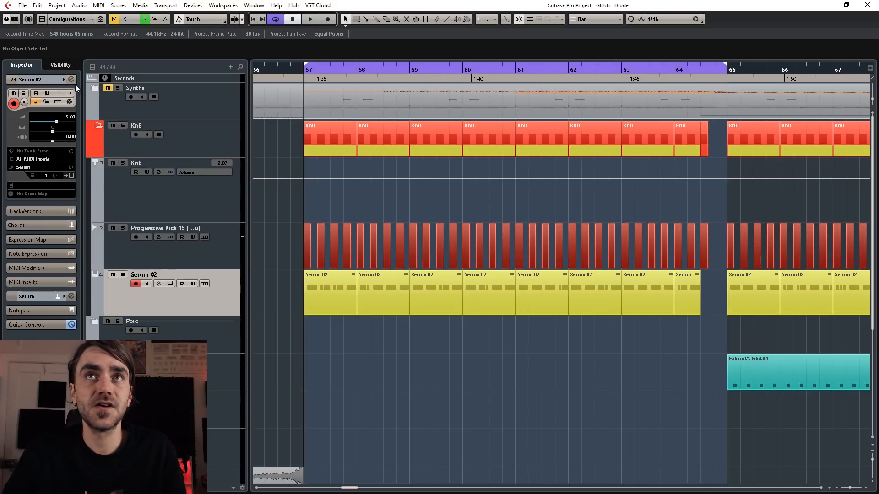
left_click(72, 80)
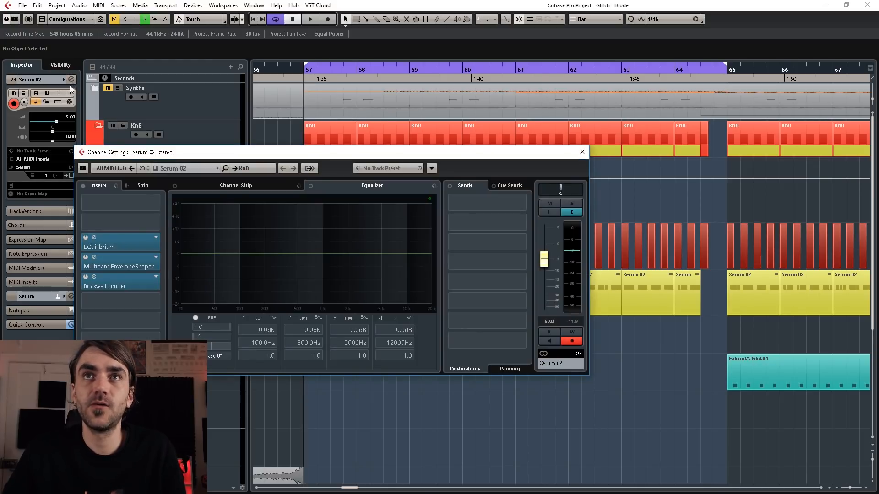
left_click(581, 152)
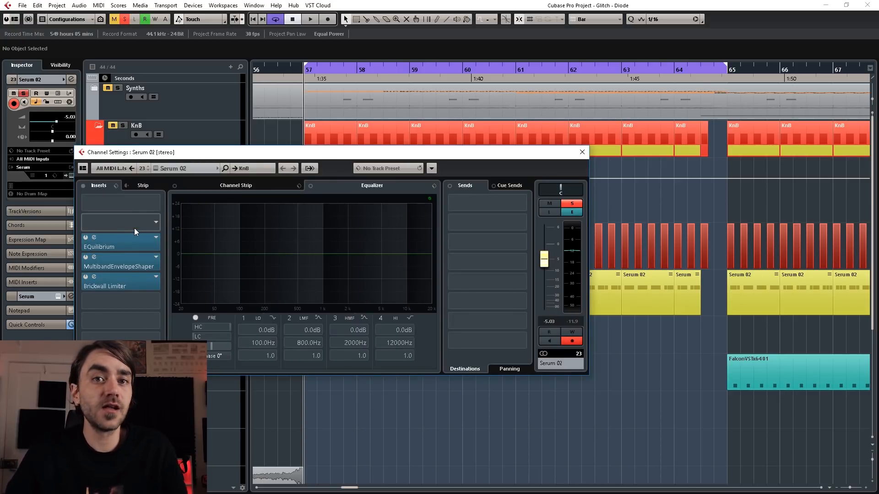
left_click(94, 237)
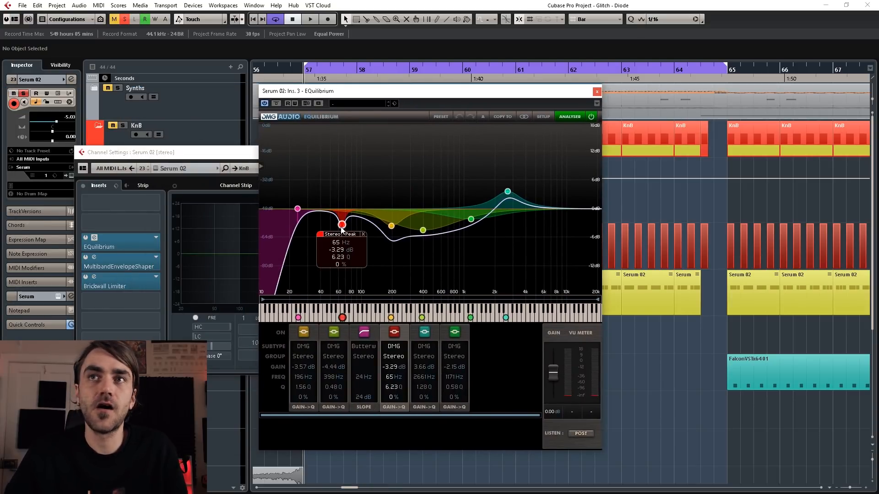
Step: Switch off the 65 Hz and 196 Hz bands in EQuilibrium and audition the soloed bass
left_click(394, 332)
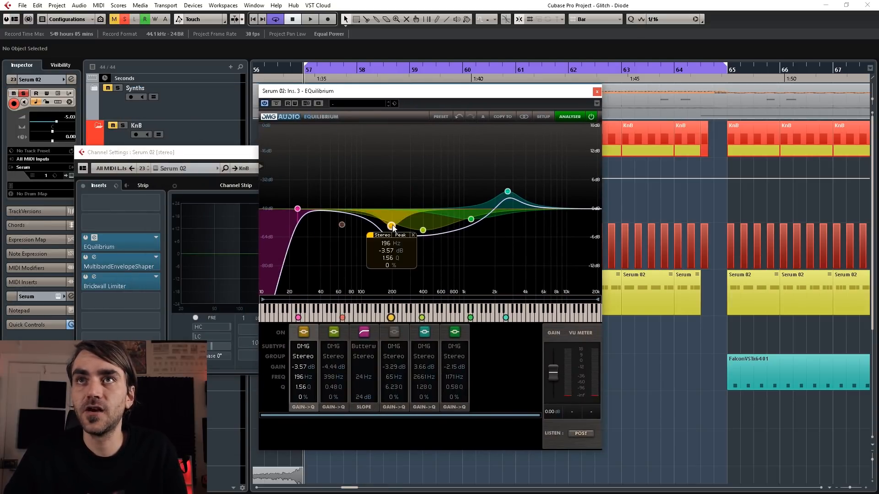
left_click(304, 332)
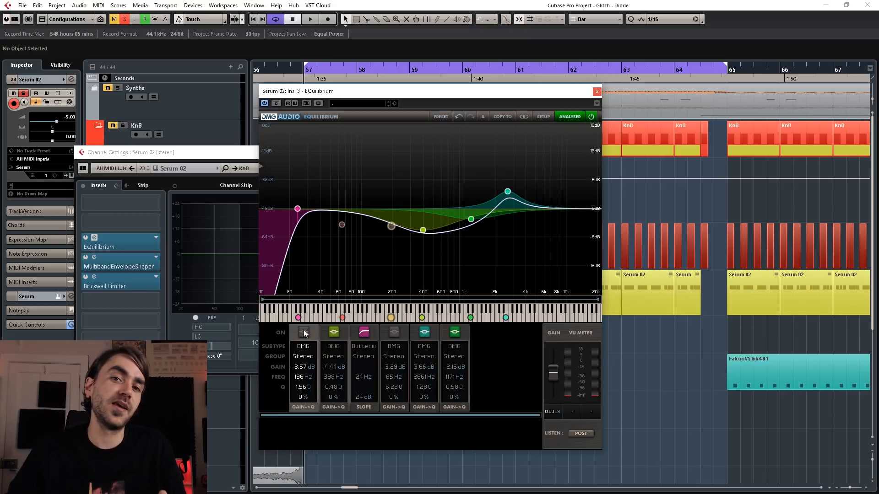
left_click(596, 91)
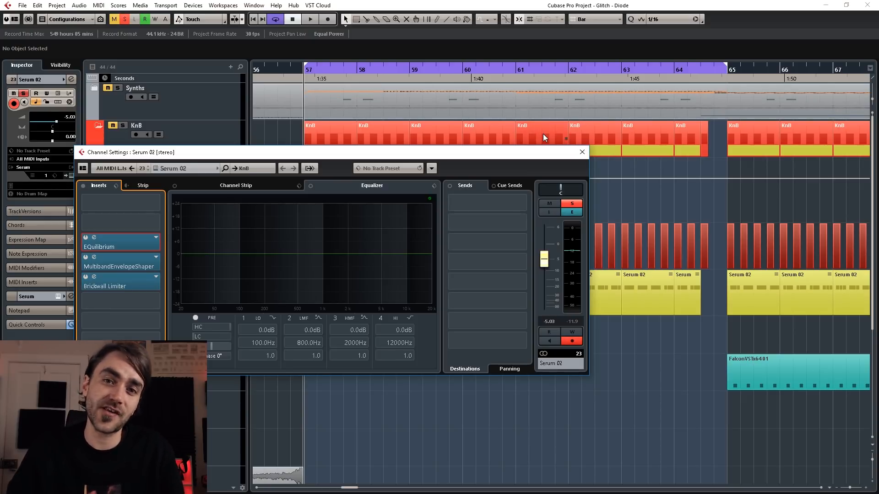
left_click(582, 152)
key("space")
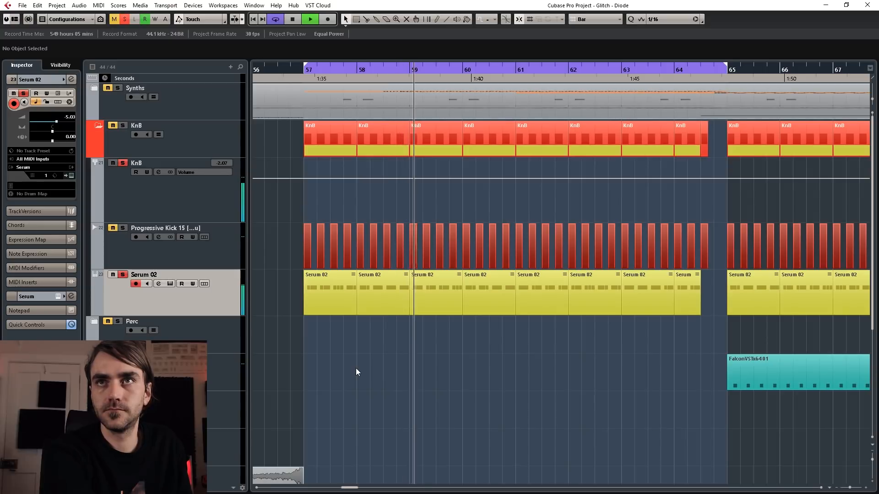
key("space")
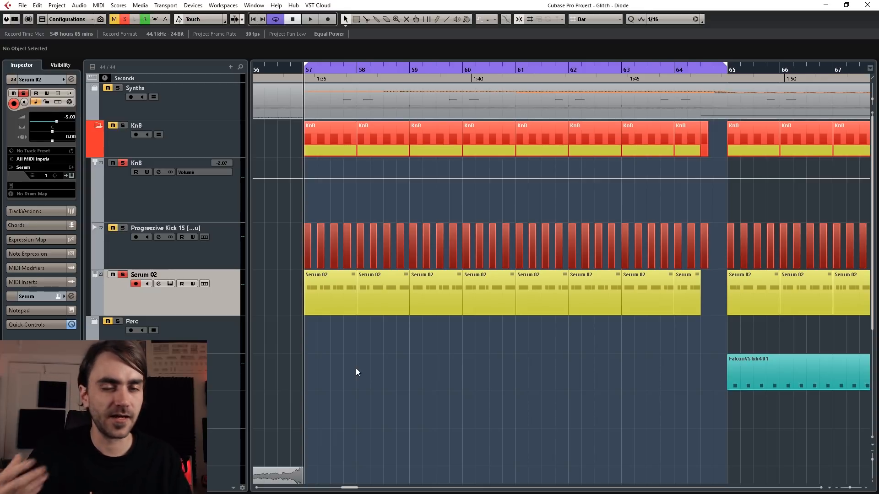
Step: Delete all the Serum 02 parts in the loop range from bar 57 to bar 64
left_click_drag(379, 340, 696, 284)
key("Delete")
left_click(320, 309)
key("Delete")
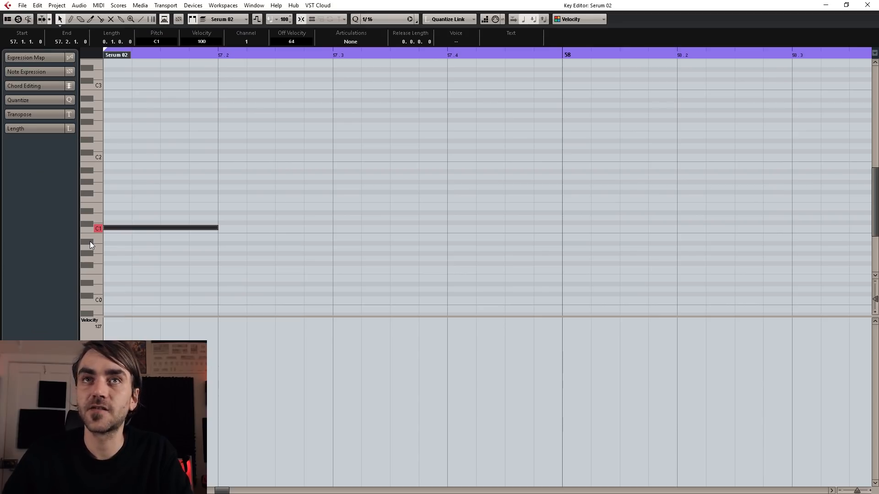
Step: In a new two-bar part, build a rising chromatic run of one-beat notes from A#0 and copy the first four to bar 58, starting at D1
key("Down")
key("Down")
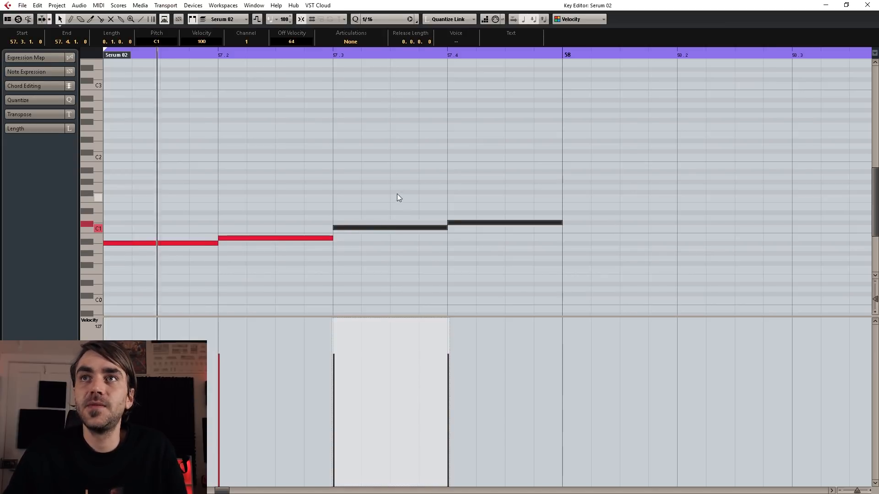
scroll(397, 194, "down", 2, "ctrl")
left_click_drag(455, 172, 279, 279)
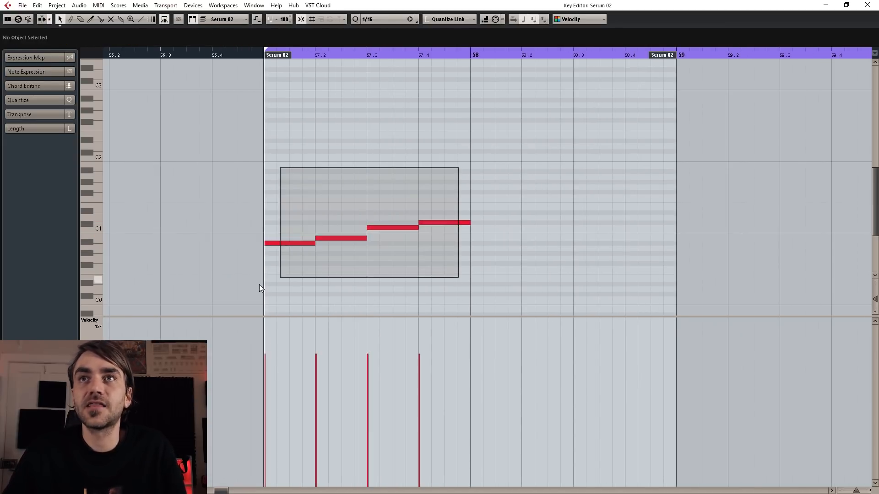
left_click_drag(280, 243, 488, 225)
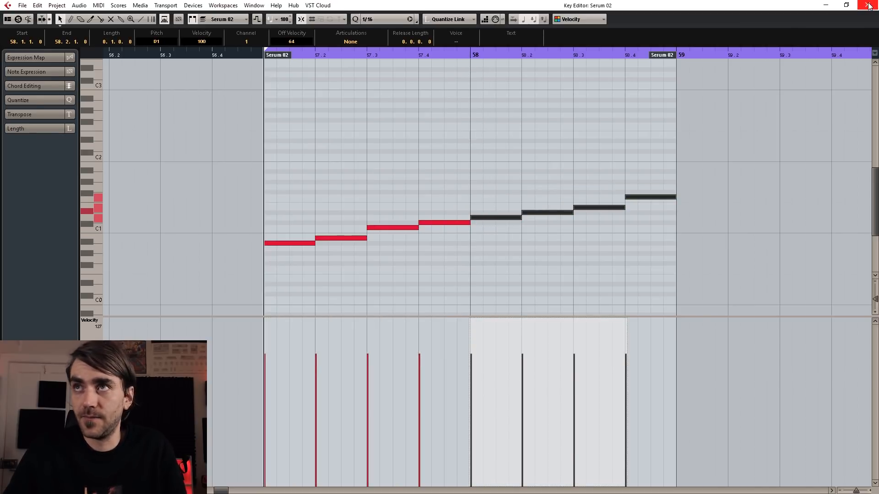
left_click(860, 5)
Step: Transpose the entire Serum 02 note run down one semitone so that it starts on A0
double_click(382, 290)
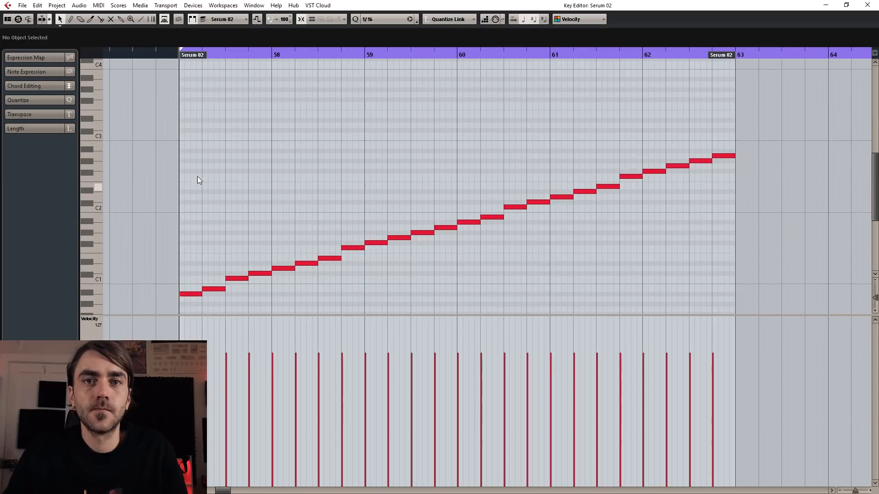
key("ctrl+a")
key("Down")
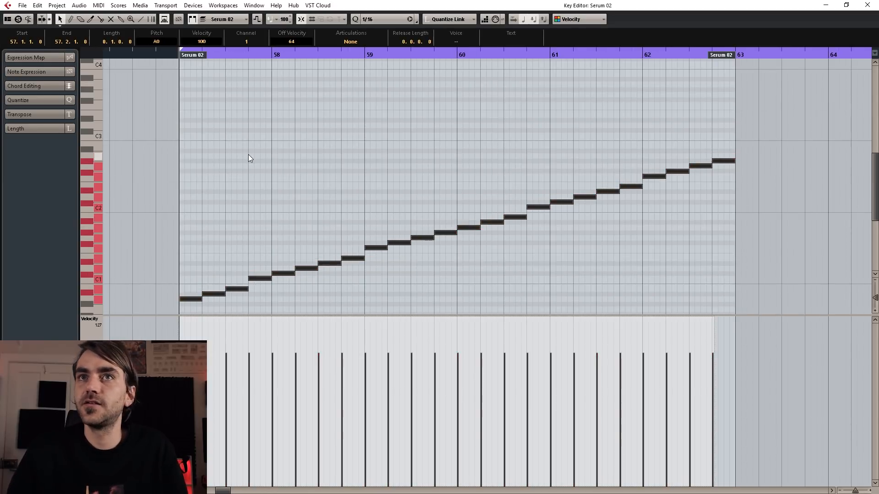
left_click(248, 158)
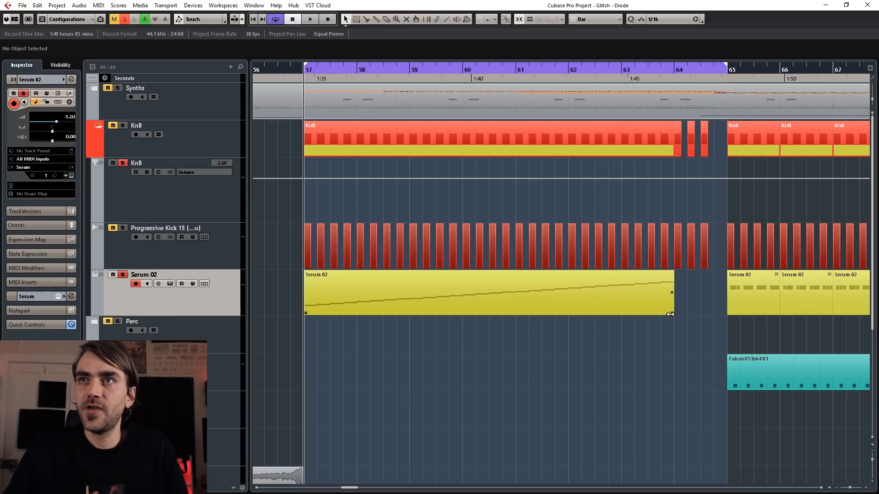
Step: Extend the Serum 02 part to bar 65 and duplicate the eight notes of bars 62 and 63 to start at bar 64
left_click_drag(670, 314, 702, 304)
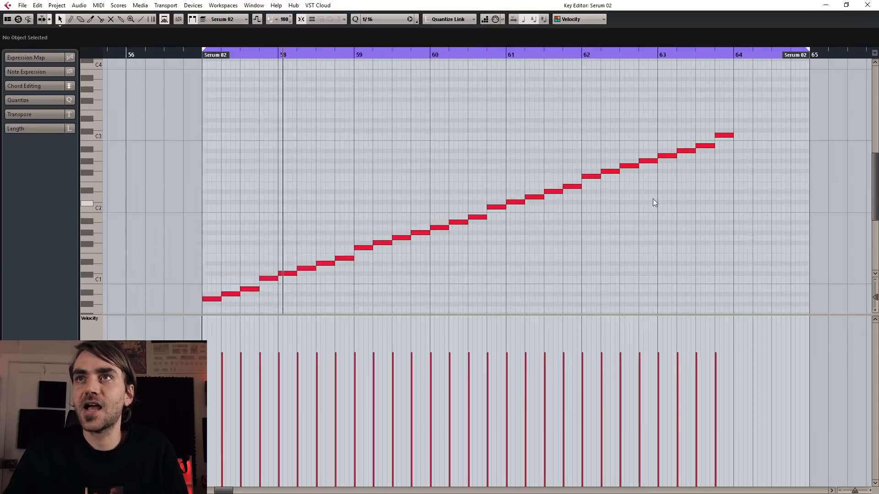
scroll(652, 198, "down", 2)
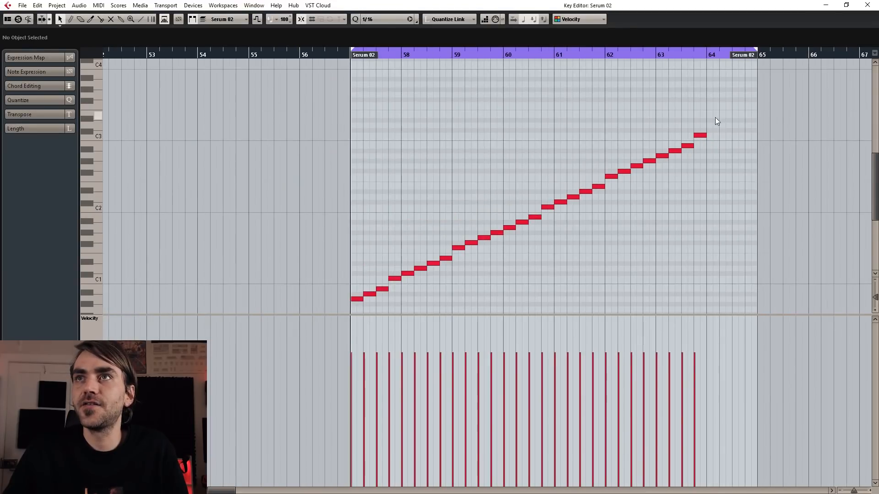
left_click_drag(716, 116, 607, 181)
key("alt+d")
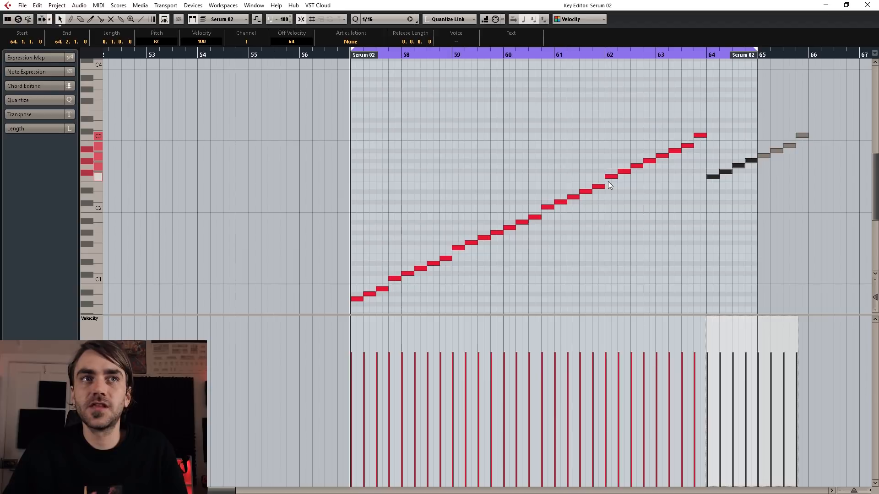
Step: Transpose the duplicated notes up to start at C#3 and delete the ones beyond bar 65
key("shift+Up")
key("Down")
key("Down")
key("Down")
key("Down")
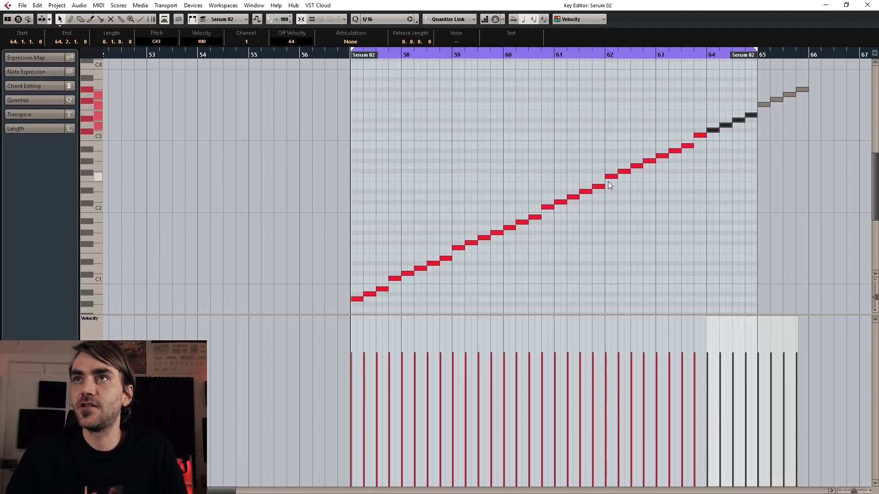
left_click(814, 75)
key("Delete")
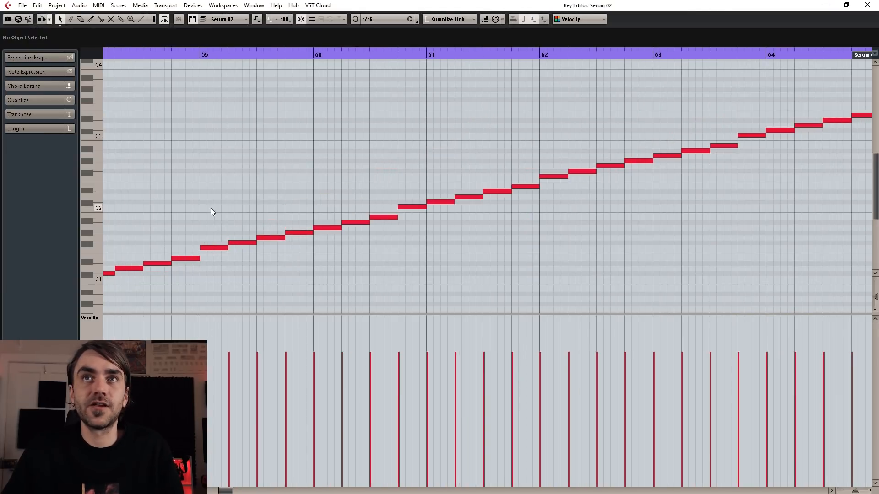
Step: Shorten all notes in the chromatic run to a length of 0.0.3.0
key("ctrl+a")
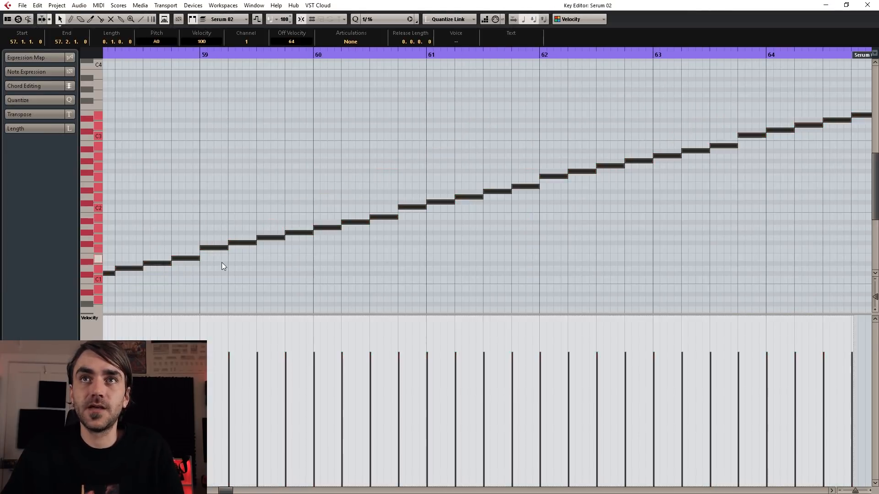
scroll(228, 257, "up", 3, "ctrl")
left_click_drag(220, 249, 213, 249)
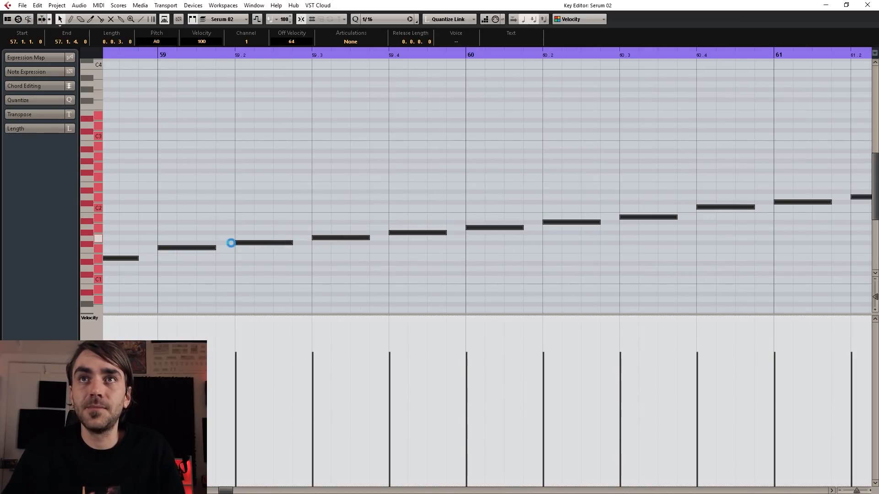
scroll(227, 245, "down", 5)
scroll(489, 246, "up", 4)
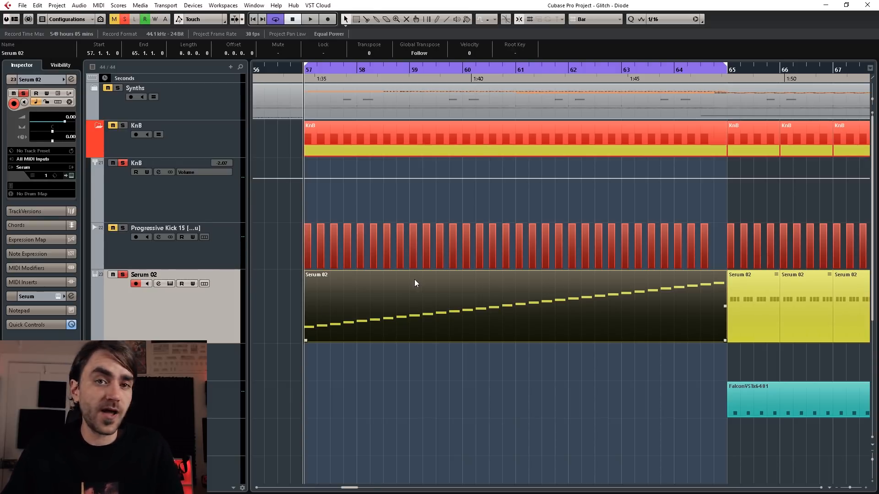
Step: Render the rising Serum 02 part in place with the current settings and move the resulting audio clip to bar 49
right_click(433, 320)
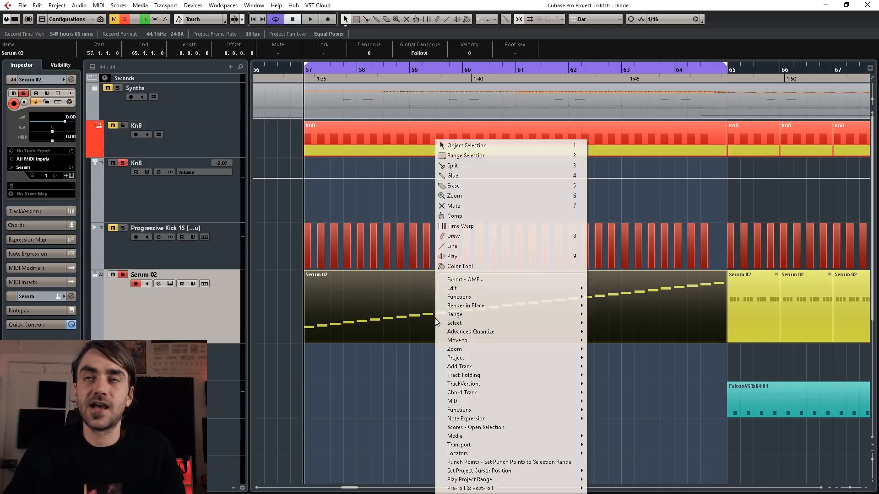
mouse_move(467, 306)
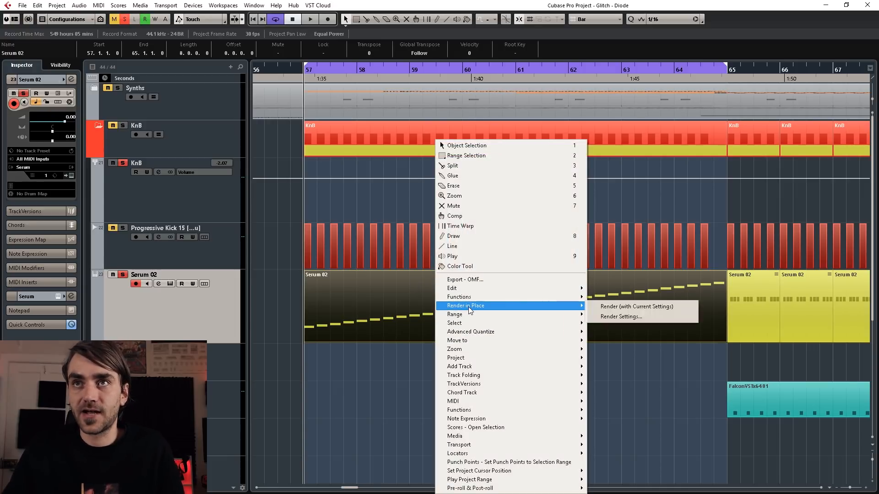
left_click(609, 307)
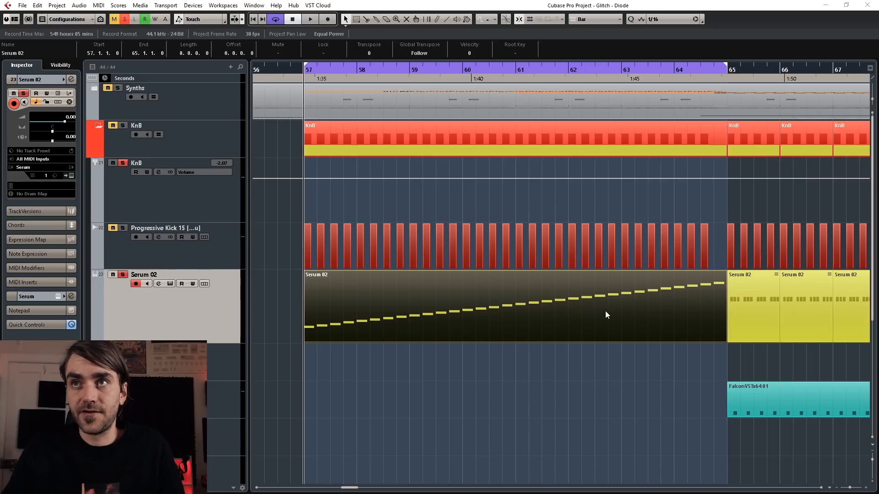
left_click_drag(825, 425, 480, 426)
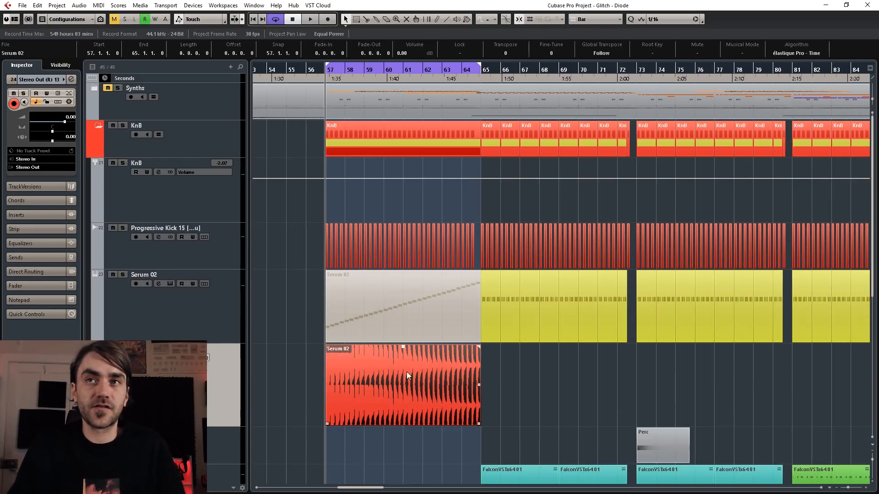
left_click_drag(407, 375, 281, 380)
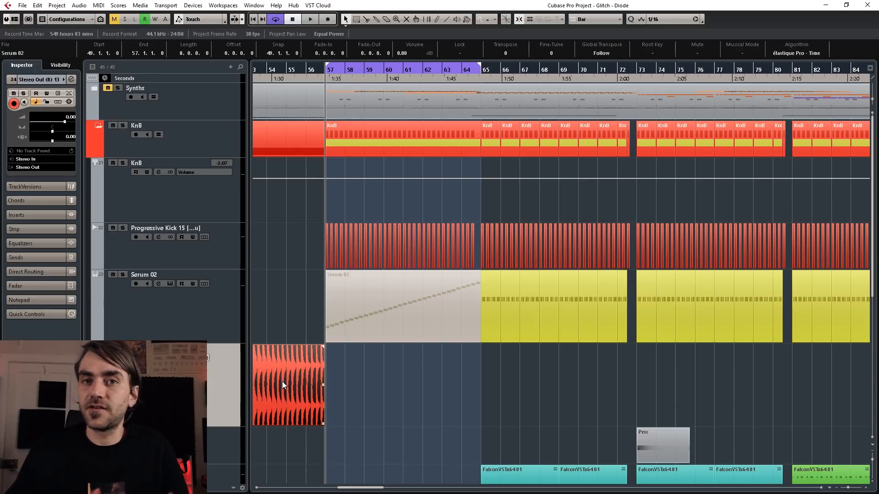
Step: Unmute the rising Serum 02 part at bar 57, solo its track and render the part in place to a second audio clip
left_click(405, 394)
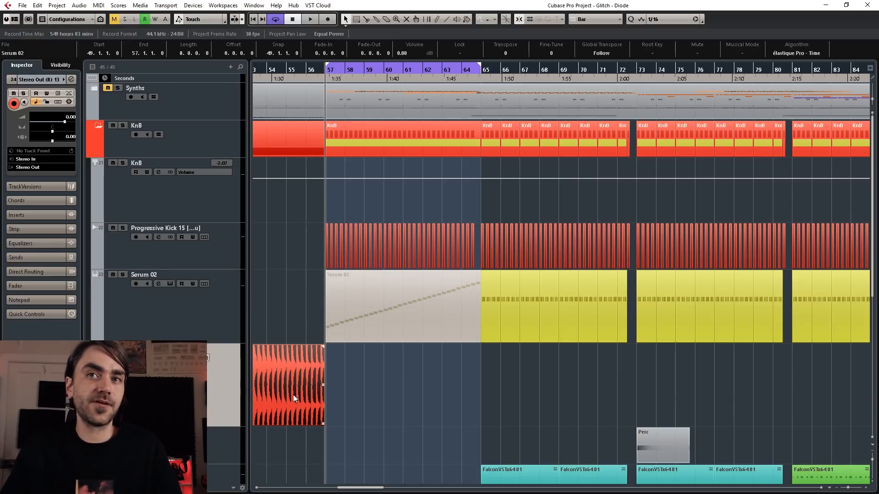
left_click(391, 314)
right_click(384, 391)
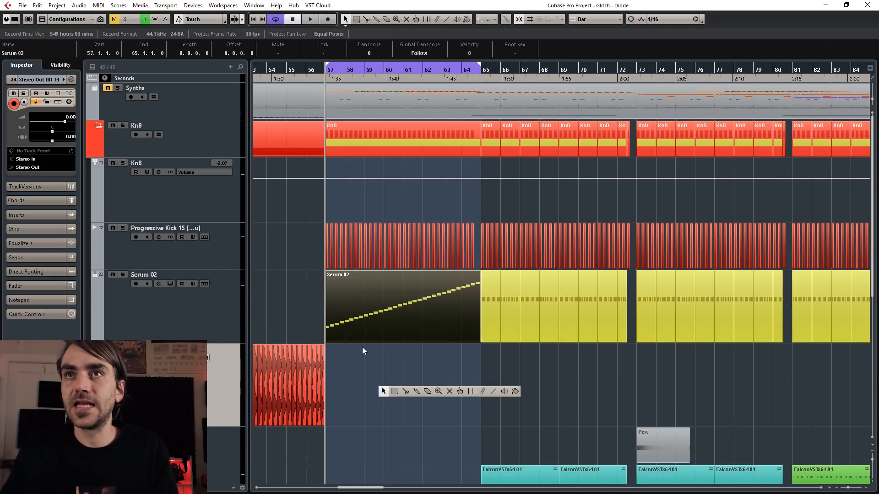
left_click(384, 391)
left_click(359, 365)
left_click(170, 284)
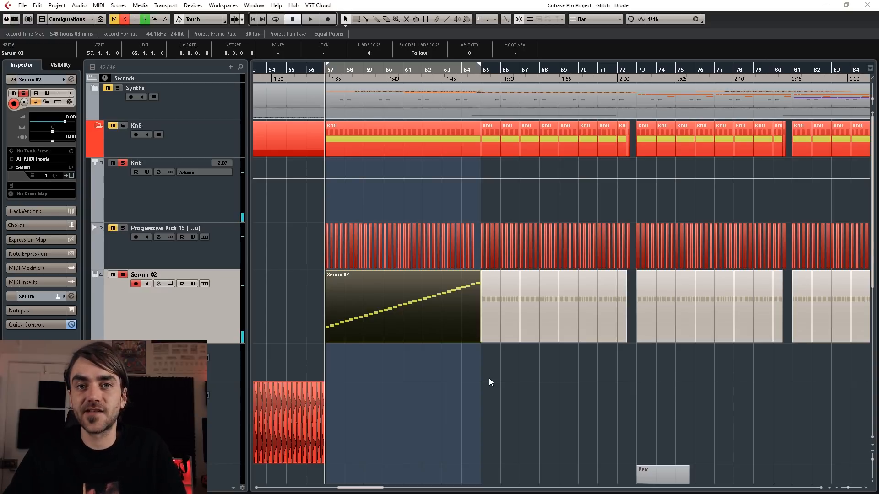
key("KP_Divide")
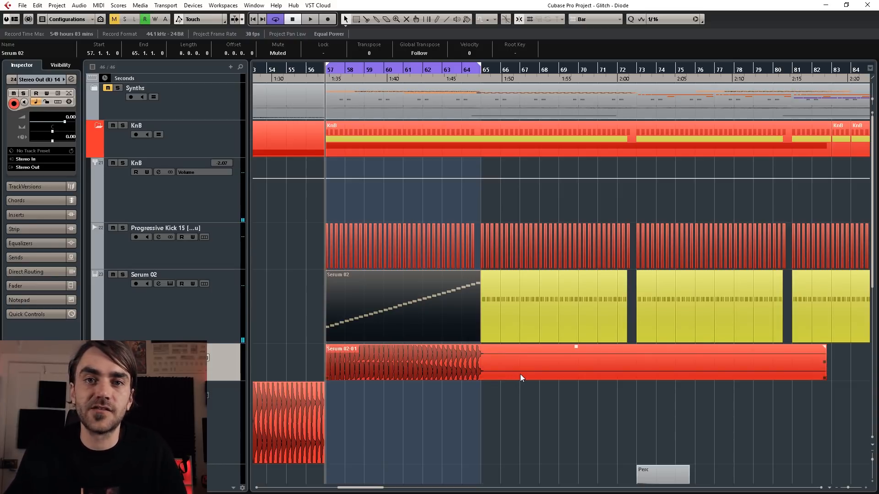
Step: Trim the end of the new Serum 02-01 clip to bar 65 and move the bar 49 clip onto the same track
left_click(611, 370)
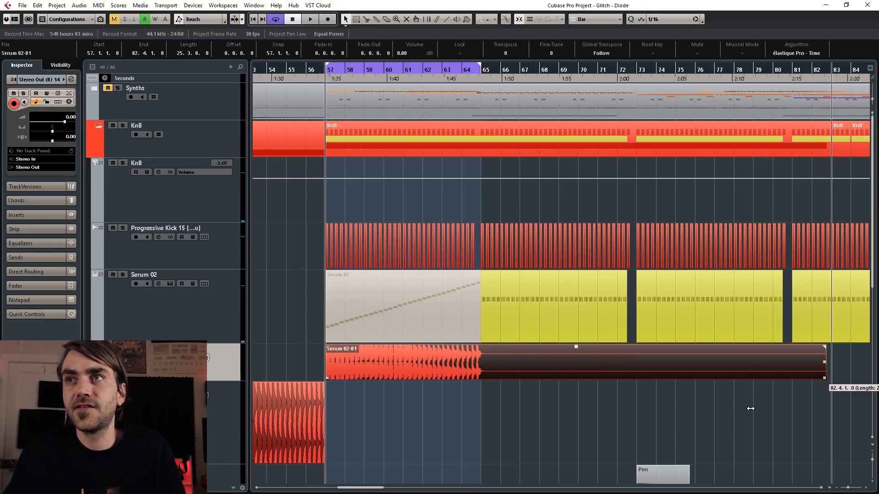
left_click_drag(824, 378, 479, 394)
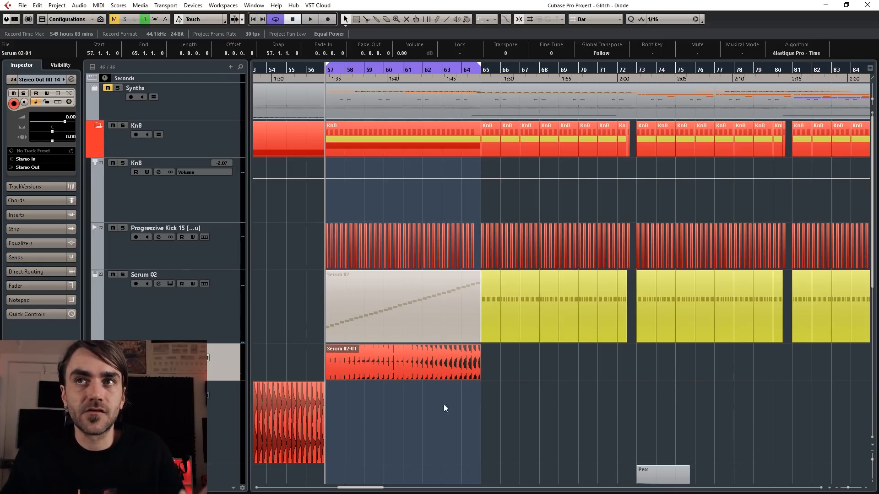
left_click(298, 437)
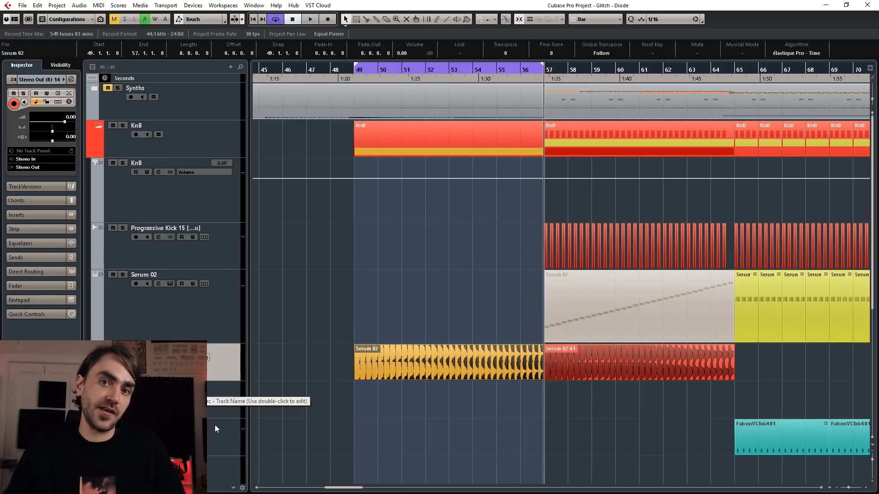
Step: Open an empty Falcon instrument for the samples and move its window out of the way of the arrangement
right_click(211, 437)
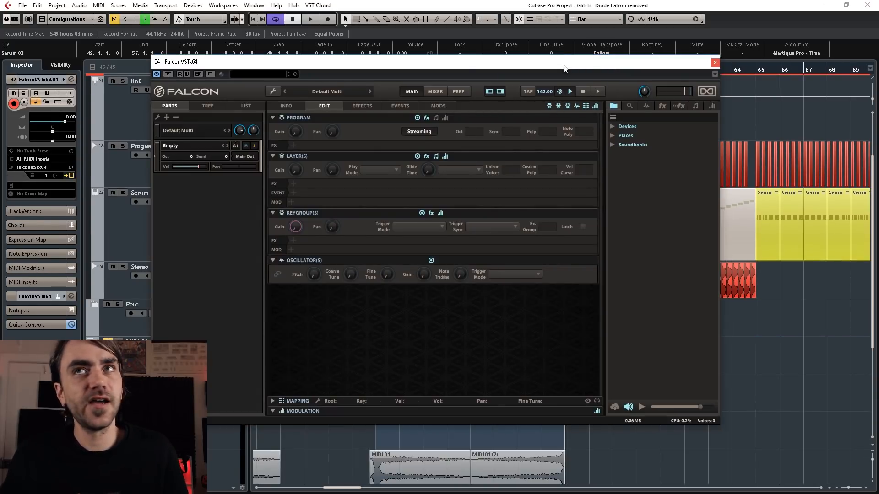
left_click_drag(564, 64, 0, 76)
Step: Examine the note attacks in the bar 49 clip against the beat grid, with the track enlarged to show the waveform
scroll(370, 315, "up", 12)
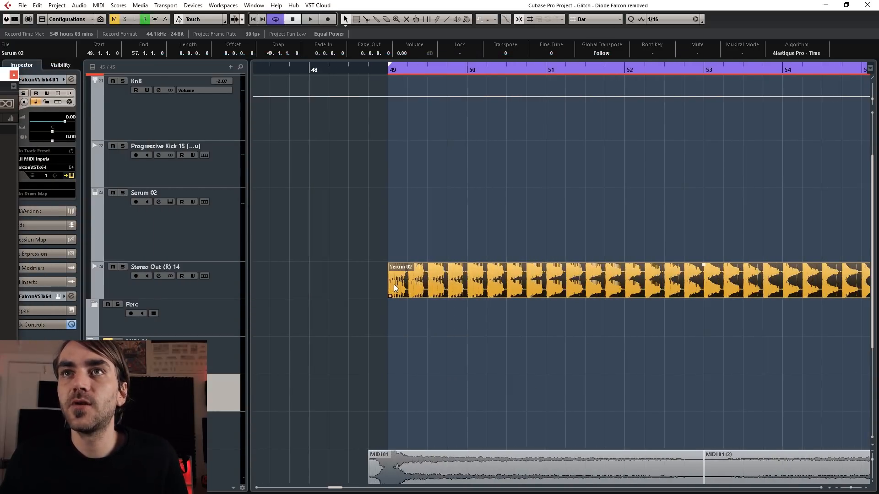
right_click(381, 352)
left_click(406, 355)
left_click(406, 216)
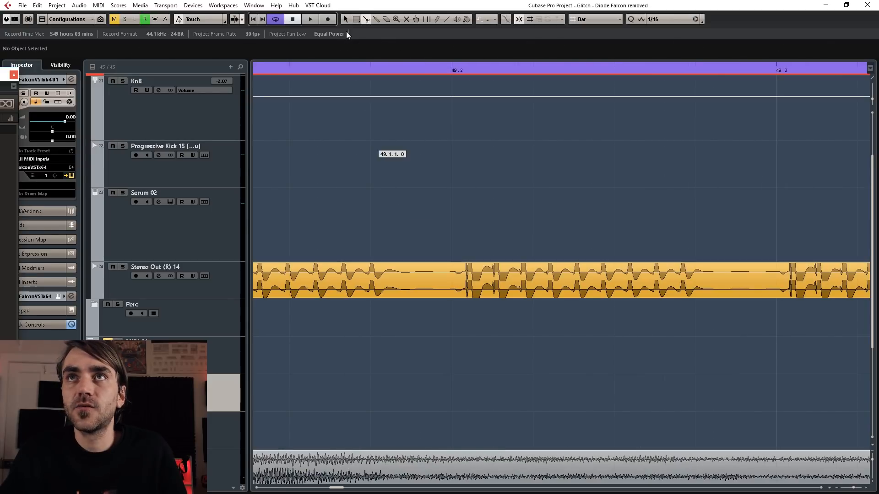
left_click(345, 19)
scroll(459, 287, "up", 4)
scroll(459, 286, "left", 1)
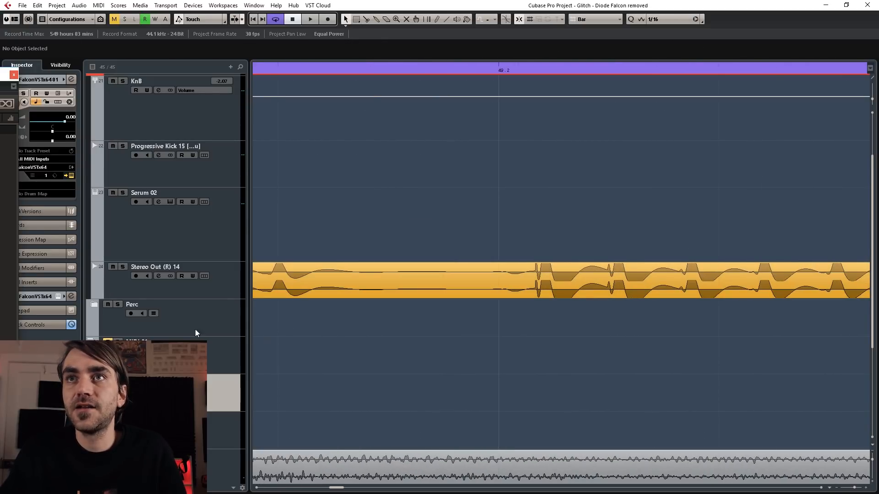
left_click(230, 290)
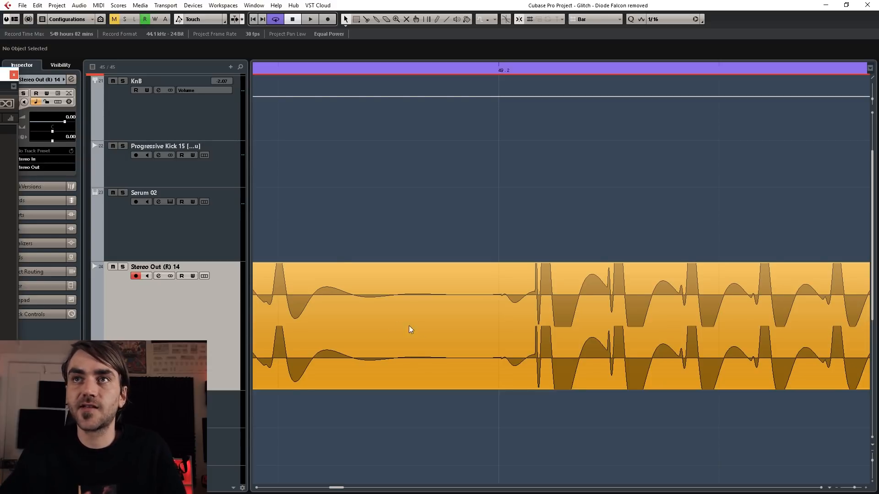
scroll(525, 306, "left", 3)
scroll(570, 316, "right", 4)
left_click(436, 267)
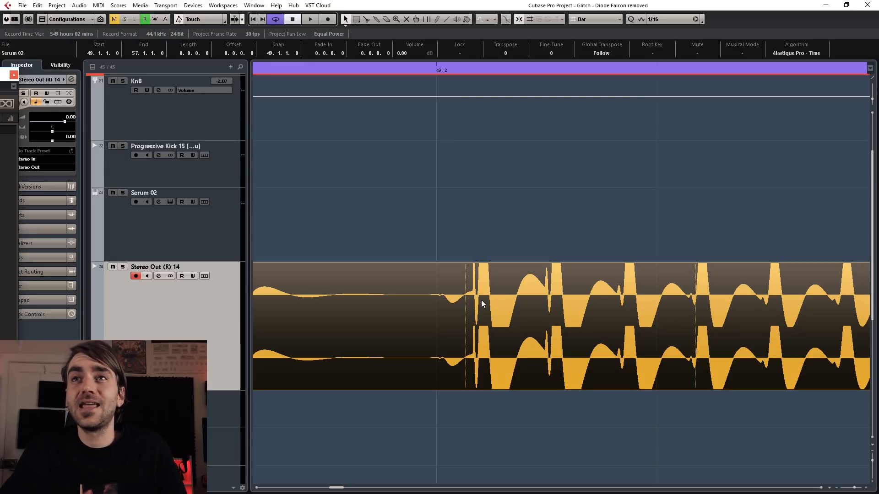
scroll(465, 362, "down", 3)
scroll(436, 359, "left", 7)
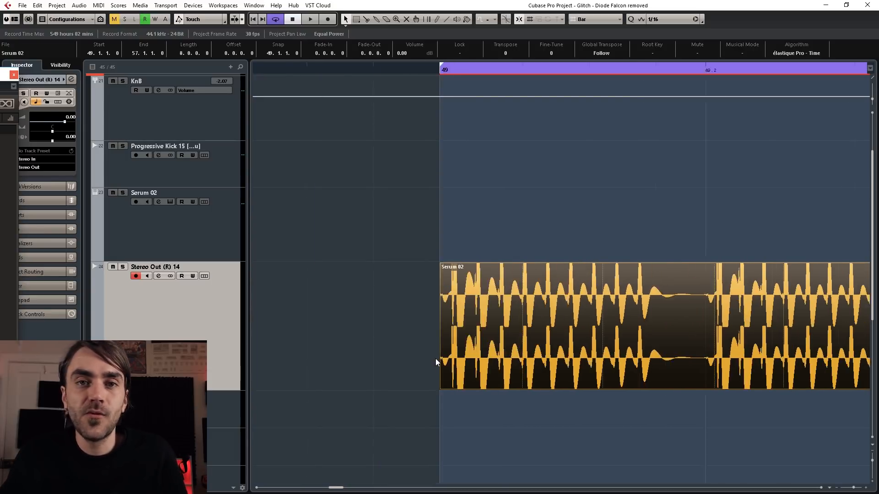
scroll(593, 357, "right", 4)
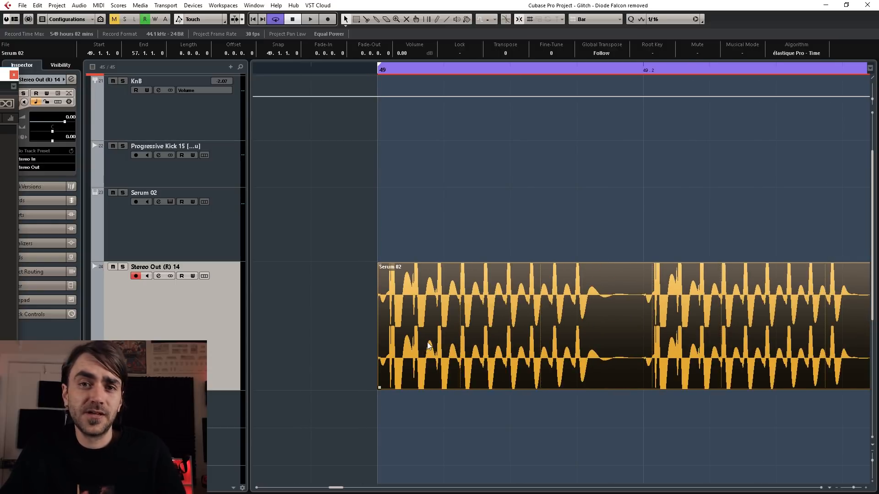
Step: Shift the bar 49 clip earlier to start at 48.4.4.99, aligning its first attack with bar 49, and split it at 49.1.1.0
scroll(428, 346, "up", 3)
left_click_drag(410, 299, 378, 298)
scroll(331, 320, "up", 5)
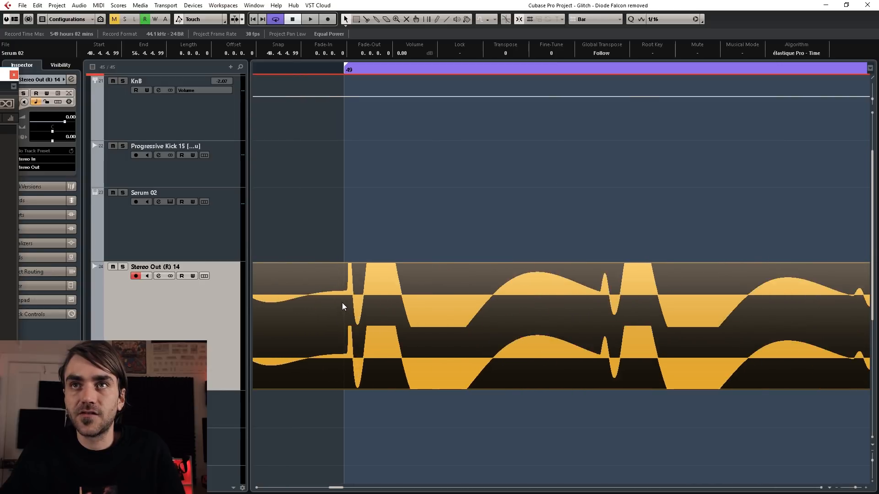
left_click_drag(450, 320, 435, 320)
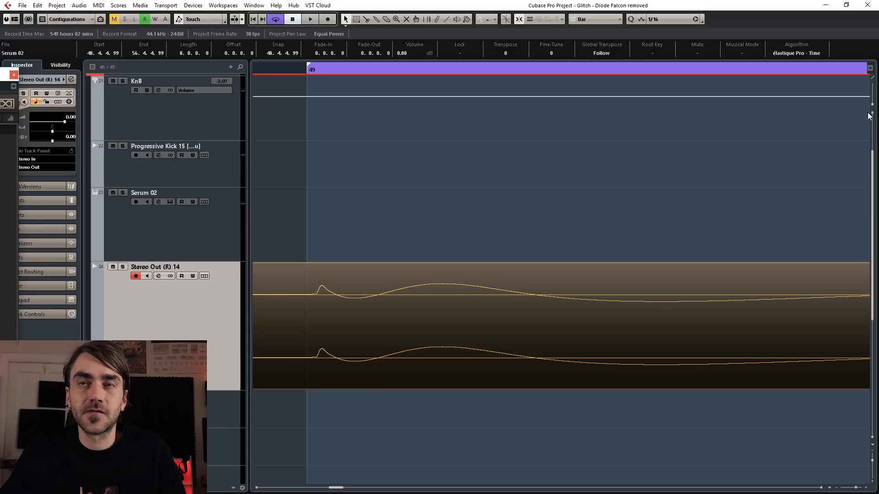
left_click_drag(871, 110, 871, 101)
scroll(488, 292, "down", 7)
scroll(534, 382, "up", 3)
scroll(435, 374, "down", 3)
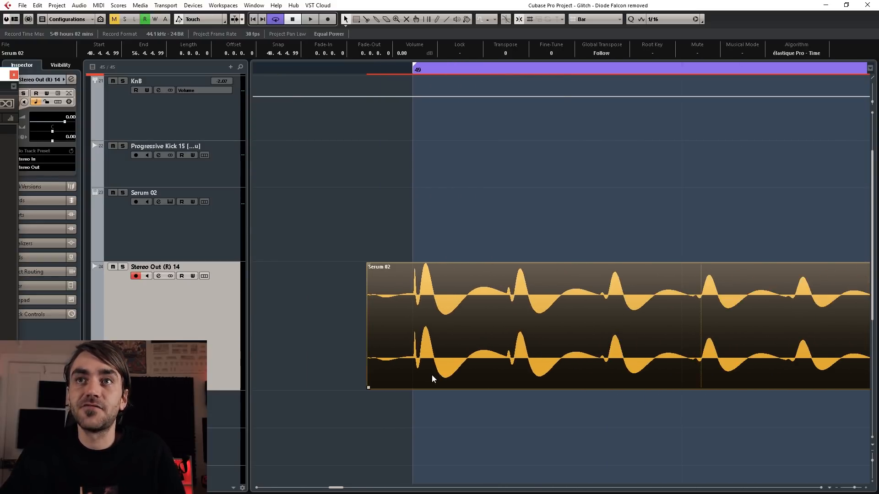
scroll(428, 368, "down", 4)
left_click_drag(270, 375, 402, 375)
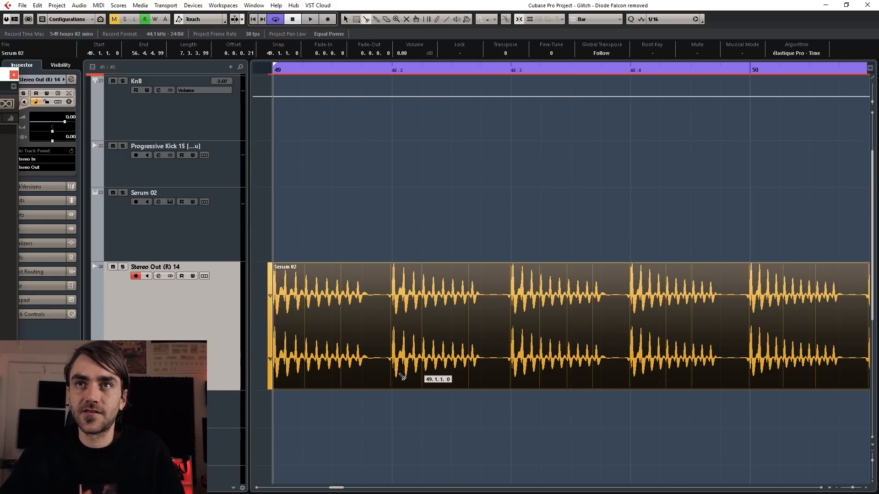
Step: Set the grid type to Beat and split the clip into equal one-beat slices from bar 49 to bar 57
left_click(595, 19)
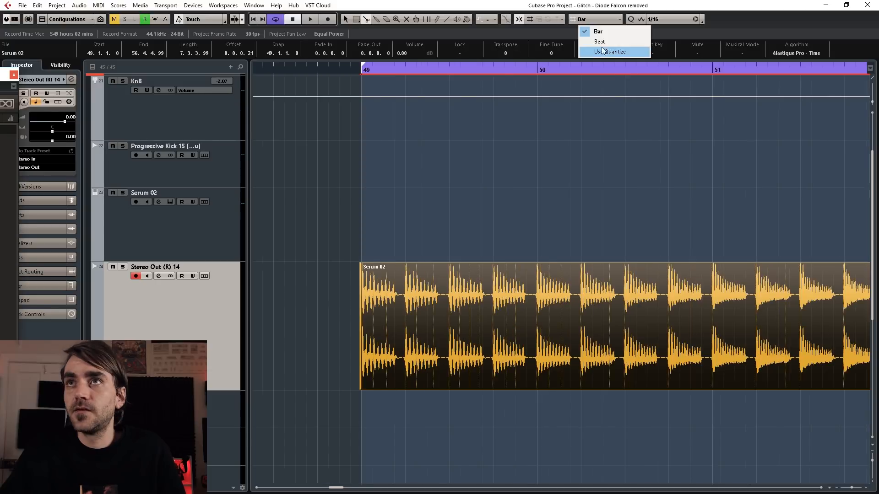
left_click(599, 41)
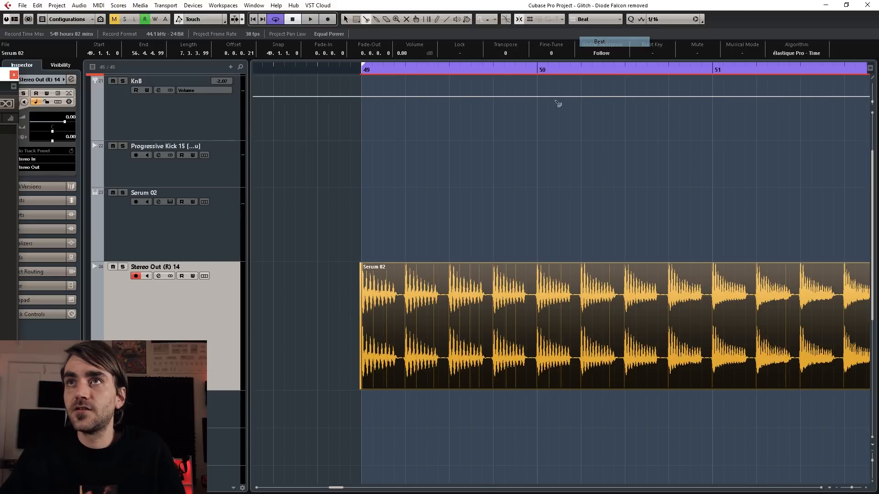
left_click(407, 329, "alt")
scroll(408, 233, "down", 3)
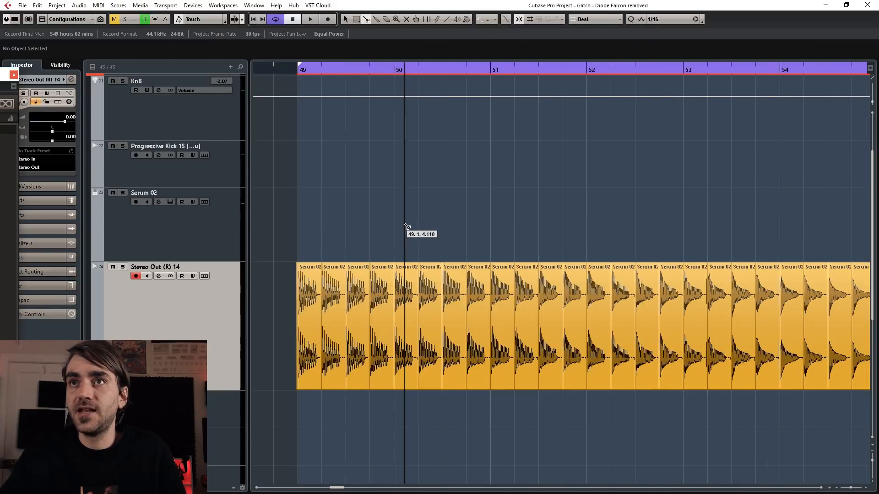
right_click(403, 229)
left_click(403, 227)
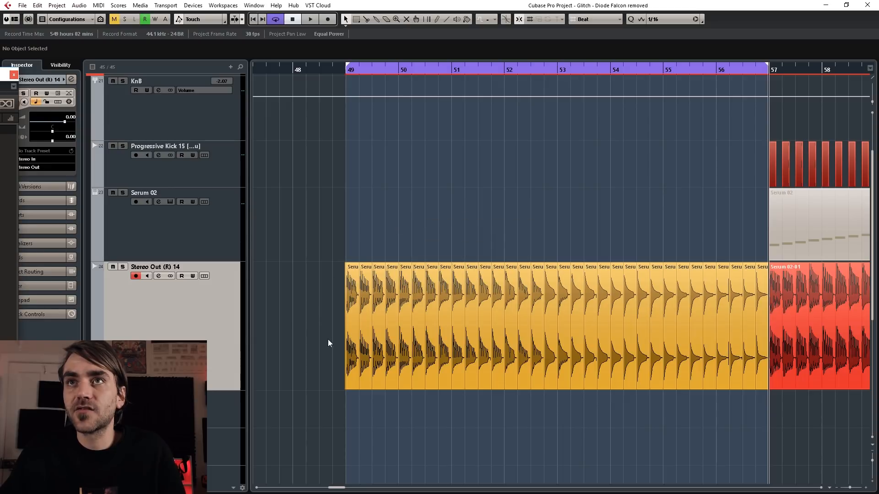
scroll(336, 346, "up", 2)
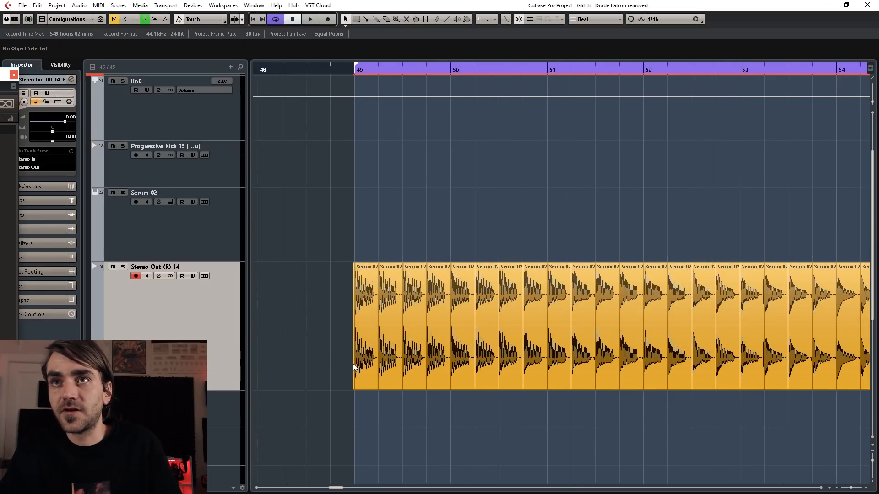
Step: Select all the one-beat slices and expand the key mapping in Falcon, keeping both its window and the slices accessible
scroll(352, 364, "down", 3)
left_click_drag(362, 246, 631, 338)
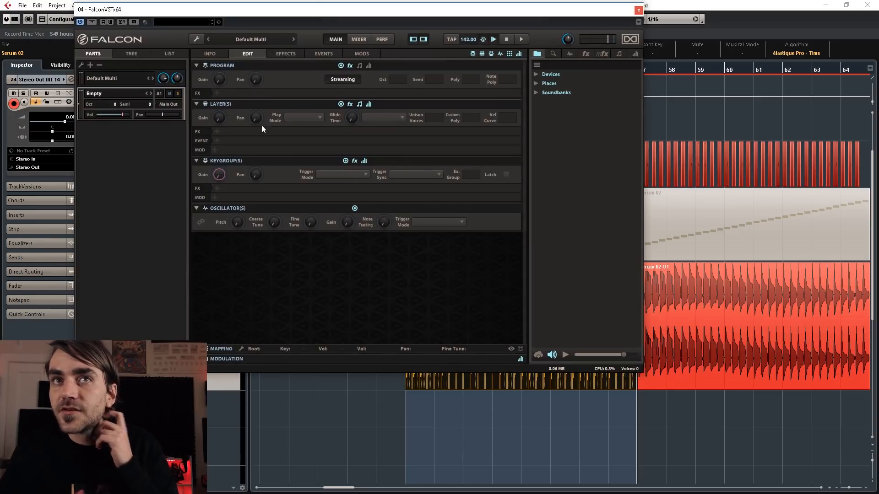
left_click(196, 349)
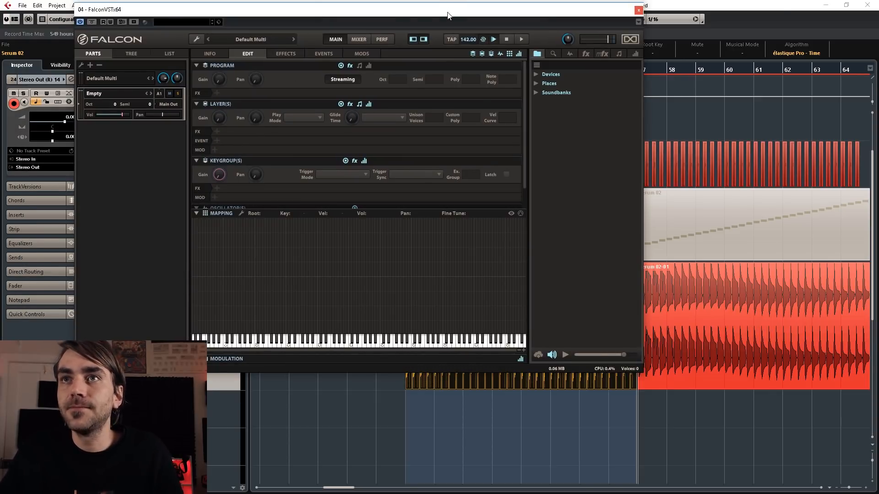
left_click_drag(448, 15, 767, 4)
Step: Drop the selected slices onto Falcon's key mapping as consecutive keygroups, one semitone per slice
left_click_drag(409, 380, 599, 304)
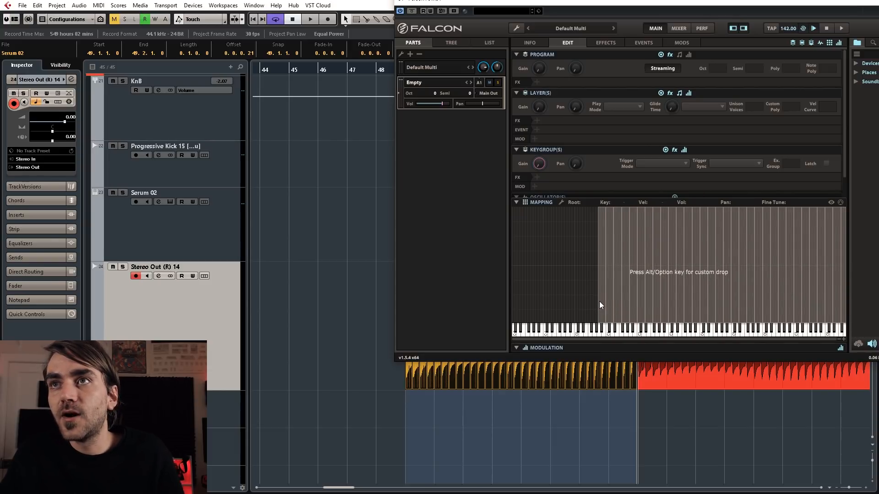
left_click_drag(599, 301, 600, 301)
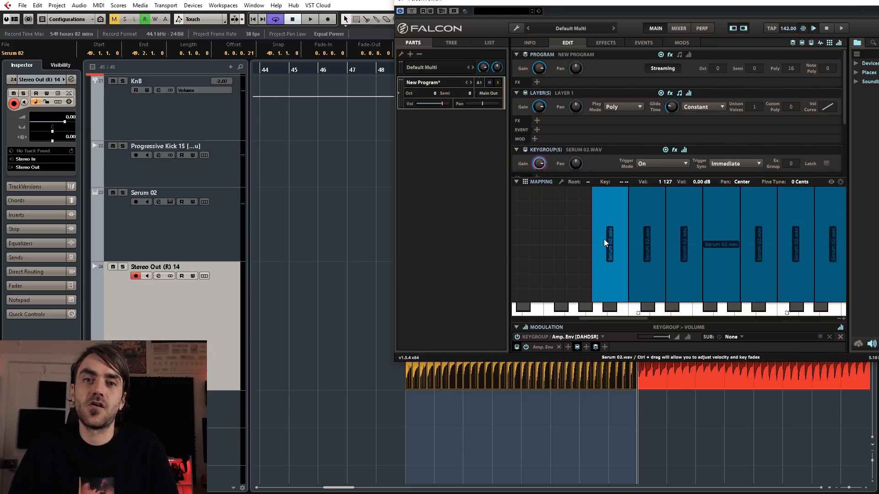
left_click_drag(614, 268, 602, 317)
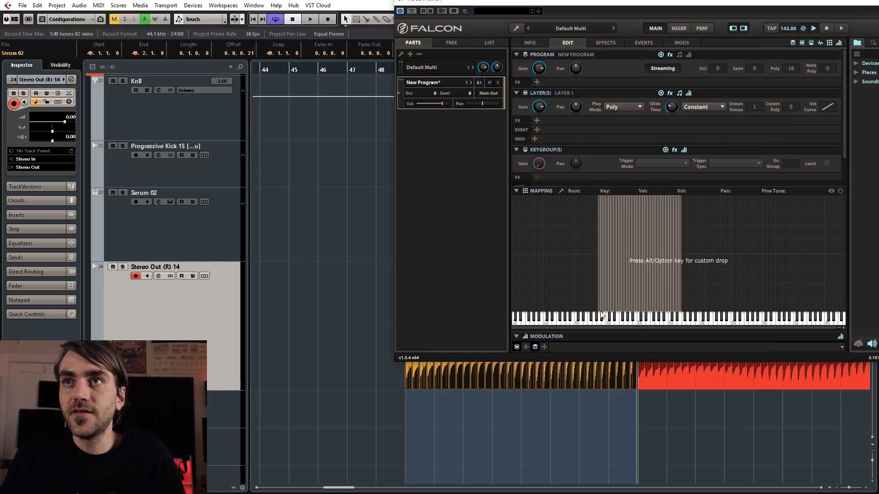
left_click_drag(599, 304, 601, 304)
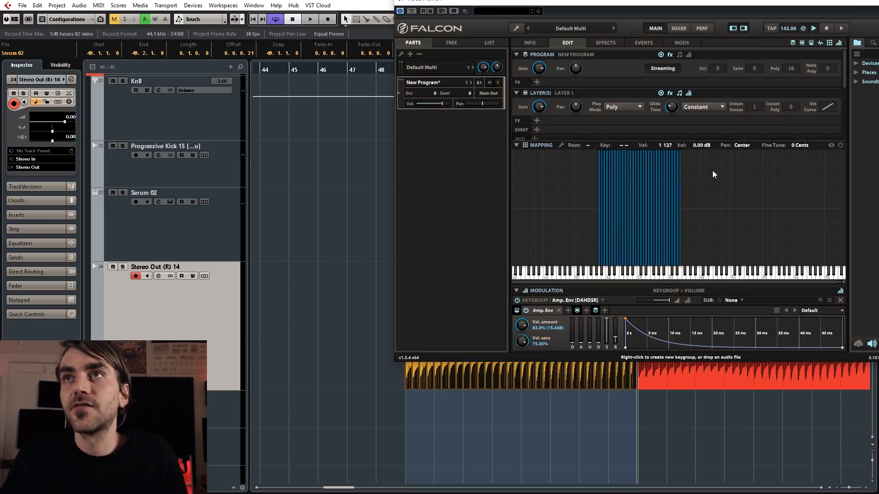
Step: Select all the mapped keygroups and limit their velocity range to 1–79
key("ctrl+a")
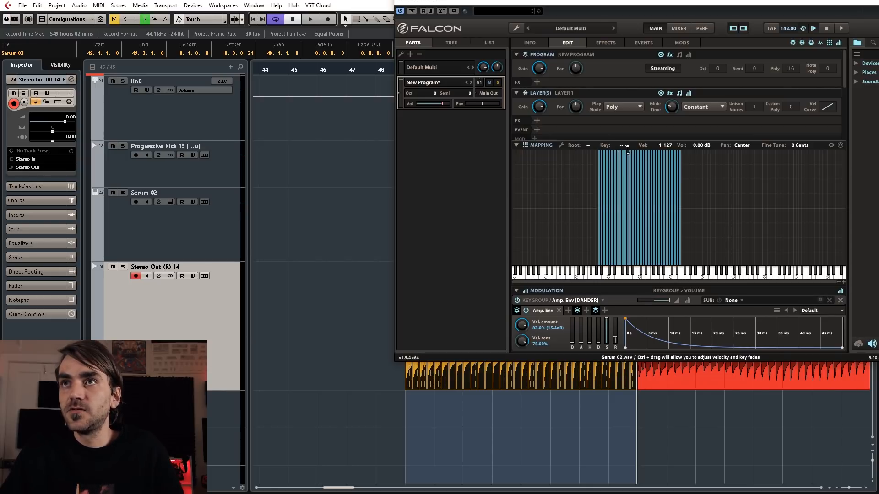
left_click_drag(627, 149, 620, 194)
Step: Shift the Serum 02-01 clip slightly earlier so that its first note attack lines up with the start of bar 57
left_click(664, 367)
scroll(659, 373, "right", 5)
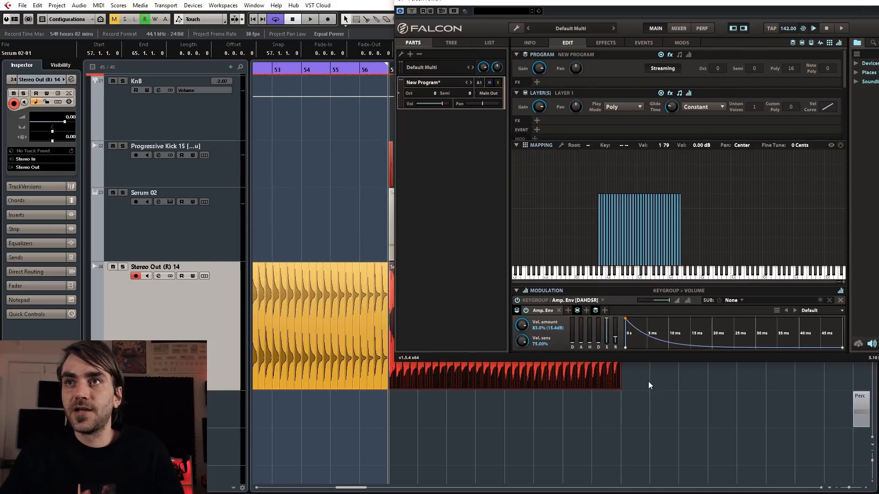
left_click(405, 426)
scroll(406, 417, "up", 5)
scroll(413, 398, "up", 3)
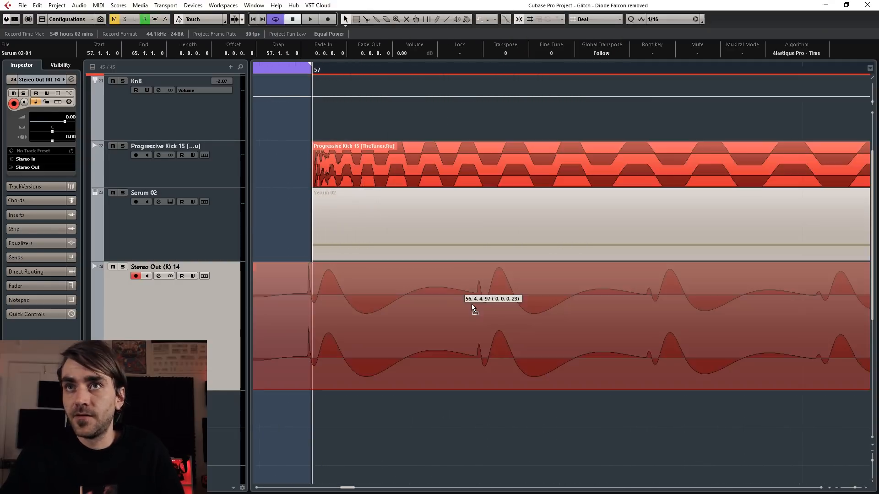
left_click_drag(472, 304, 471, 304)
scroll(309, 330, "up", 3)
scroll(309, 330, "up", 5)
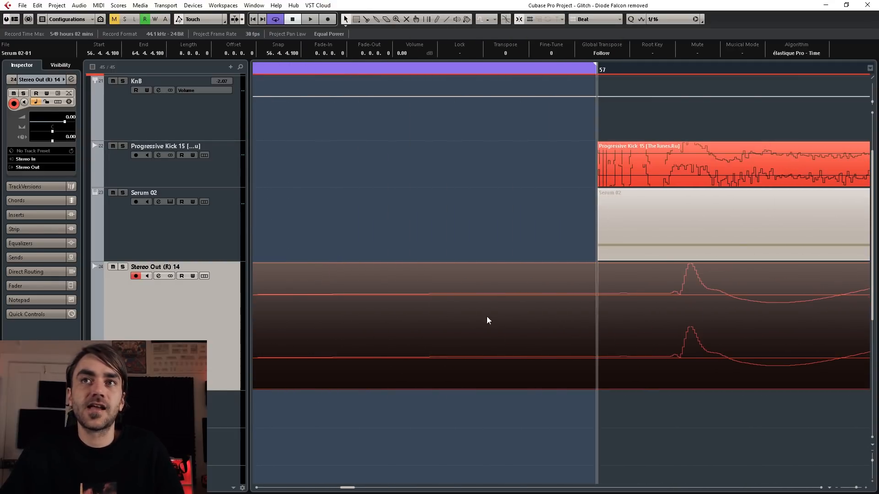
left_click_drag(733, 308, 679, 308)
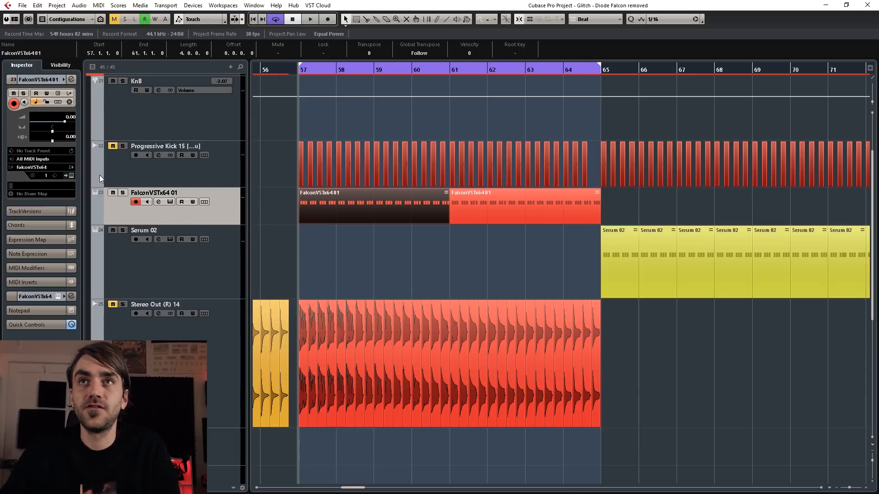
Step: Set the Amp. Env velocity sensitivity and velocity amount to 0 for all selected Falcon keygroups, and audition the bass
left_click(72, 176)
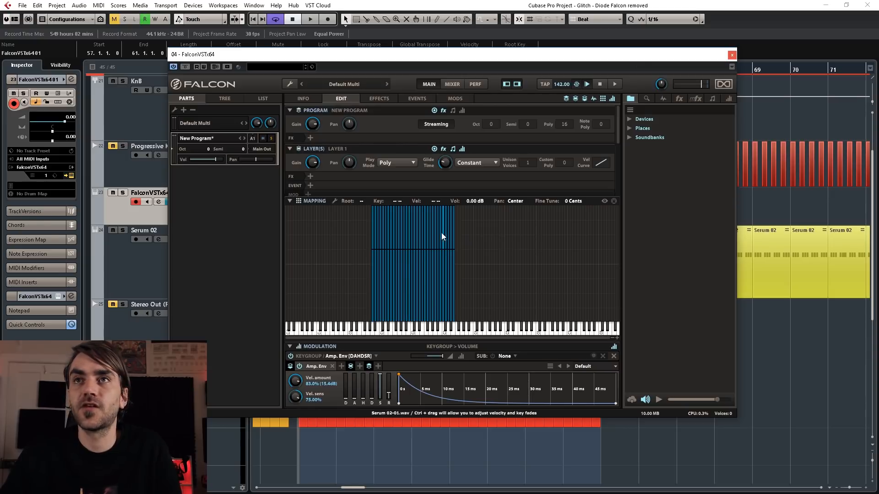
left_click(290, 201)
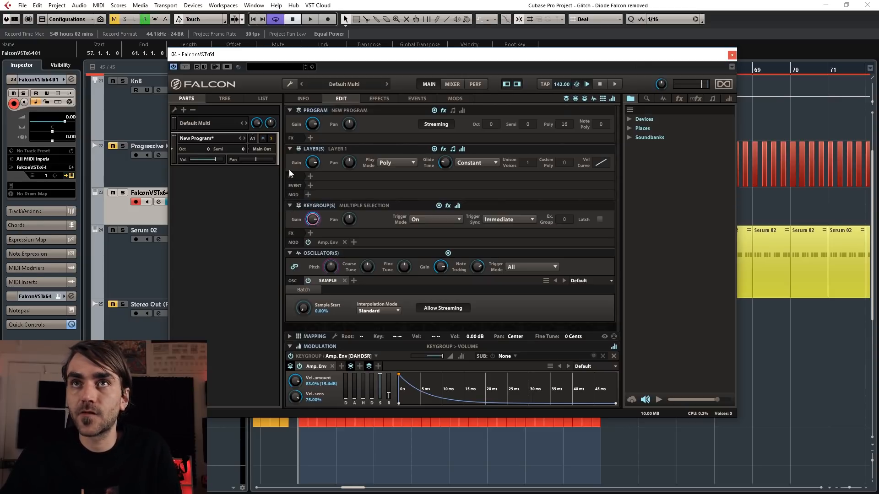
right_click(314, 219)
left_click(325, 229)
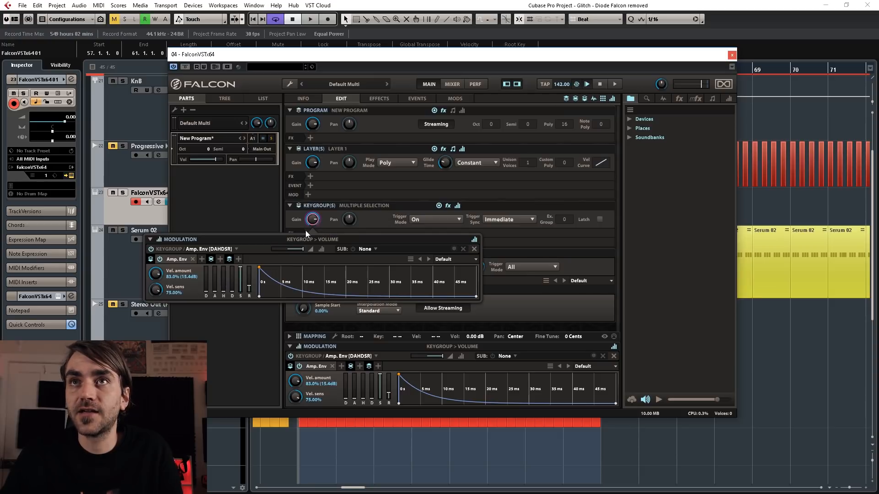
double_click(158, 291)
type("0")
key("Return")
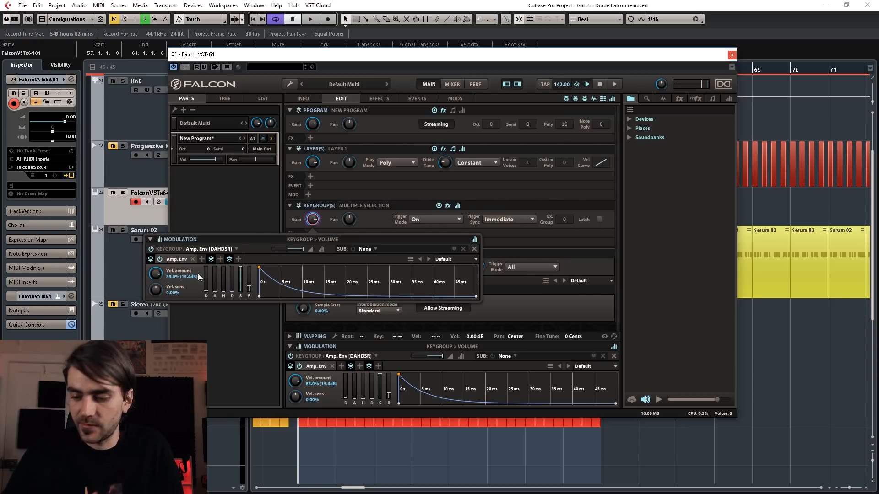
double_click(154, 276)
type("0")
key("Return")
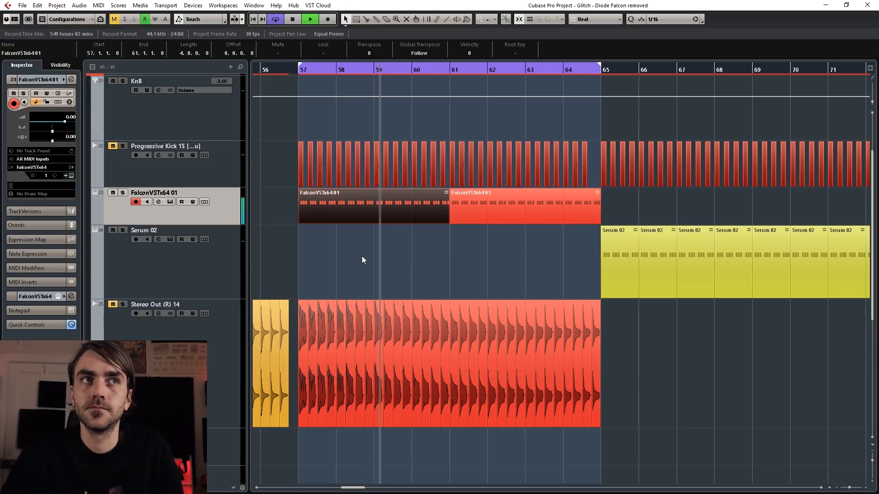
key("space")
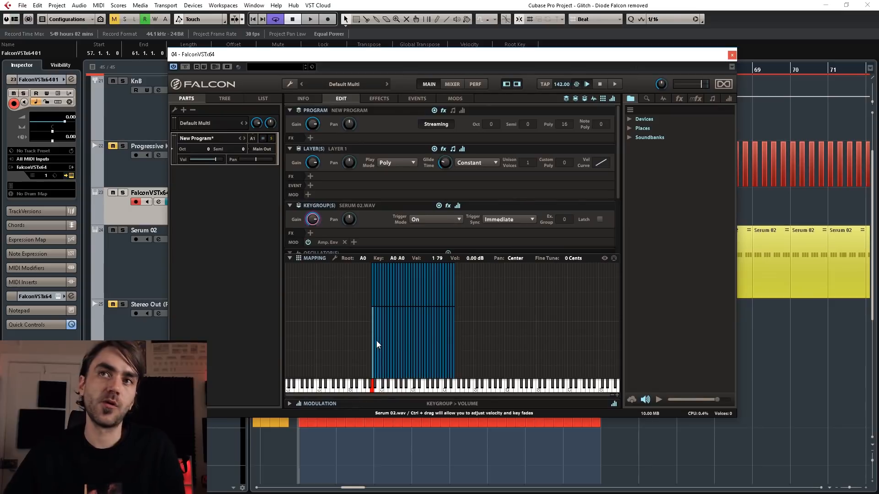
Step: Reopen the Falcon instrument window and select the G1 keygroup in the 1–79 velocity range
left_click(731, 56)
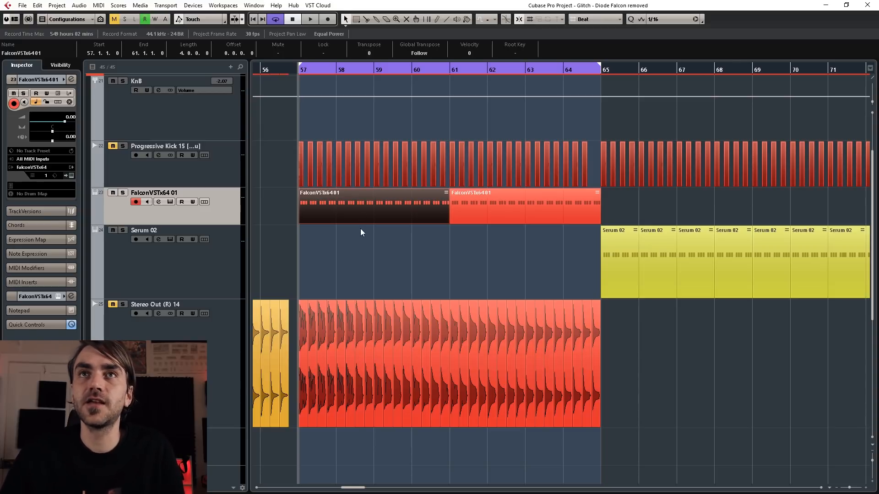
left_click(170, 202)
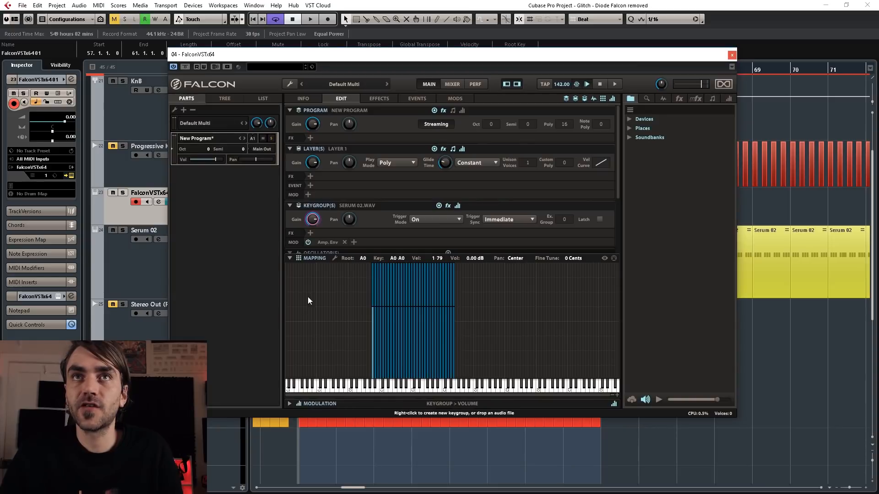
left_click(398, 366)
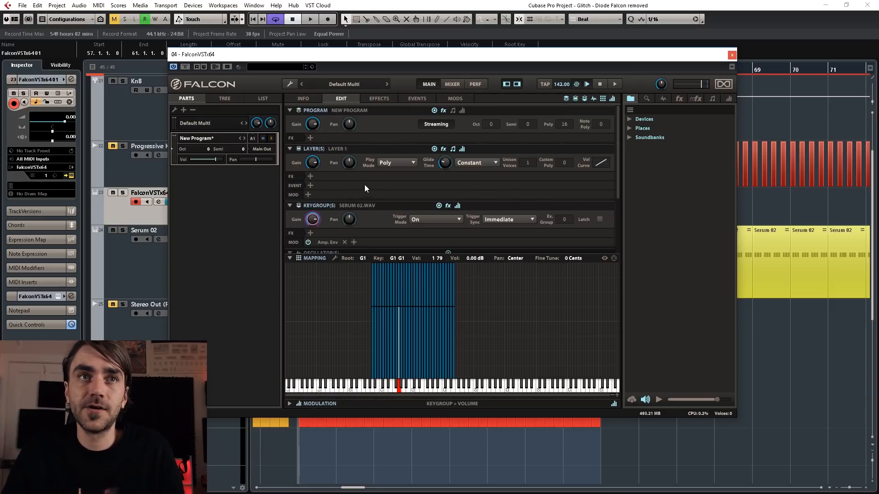
left_click(310, 176)
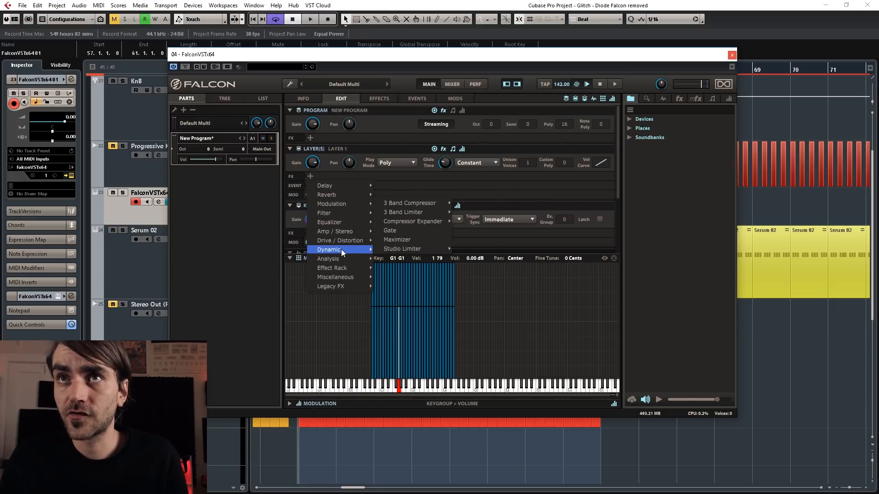
mouse_move(341, 223)
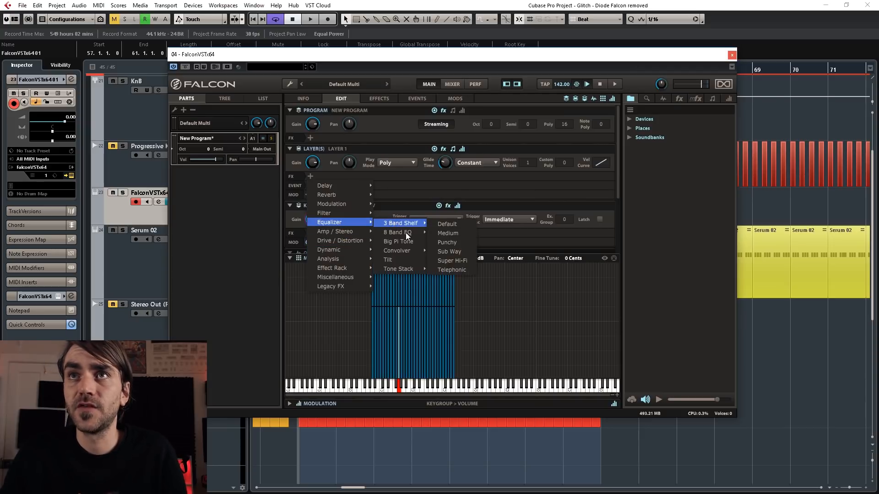
mouse_move(405, 232)
left_click(441, 231)
scroll(498, 216, "down", 5)
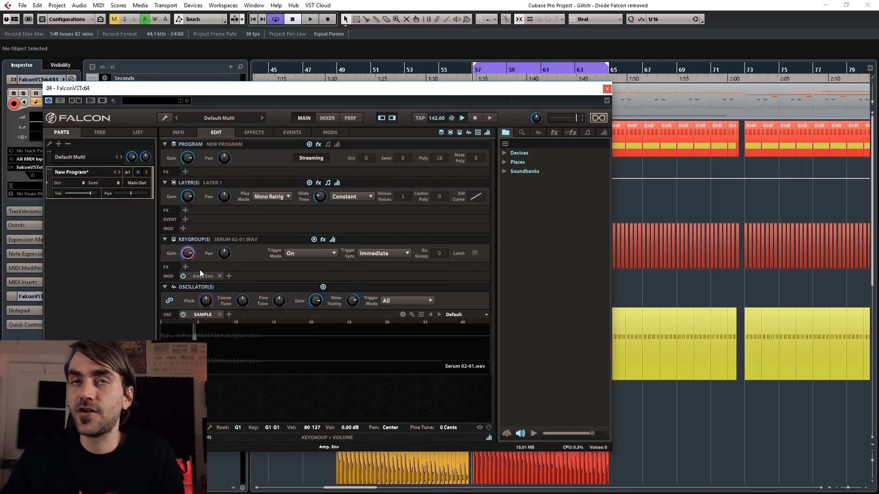
Step: Insert an 8 Band EQ with the Default preset in the effects of the G1 keygroup covering velocities 80–127
left_click(185, 266)
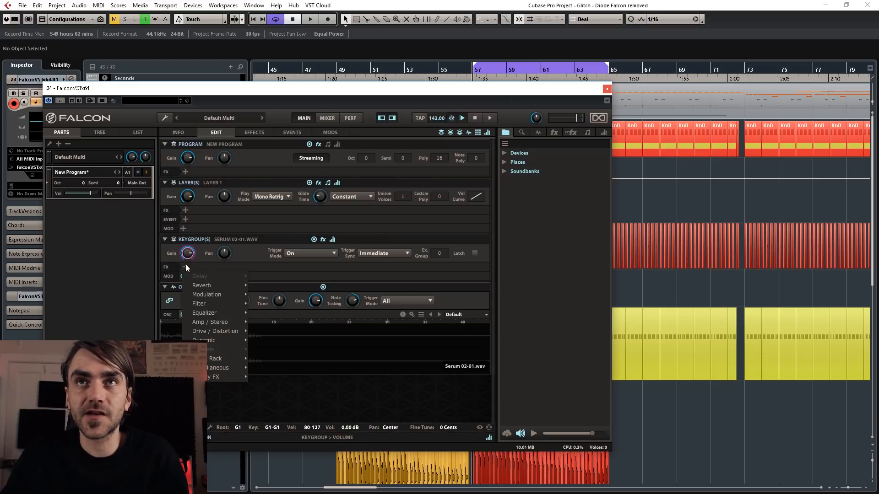
mouse_move(215, 313)
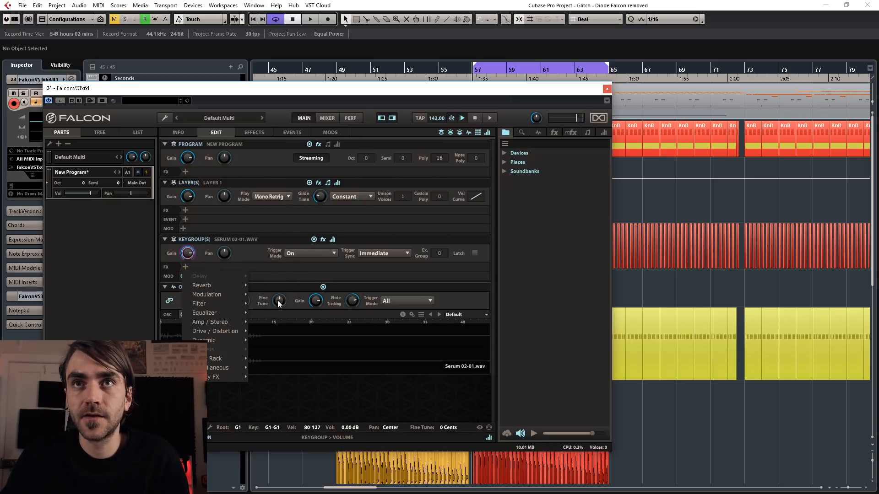
mouse_move(281, 278)
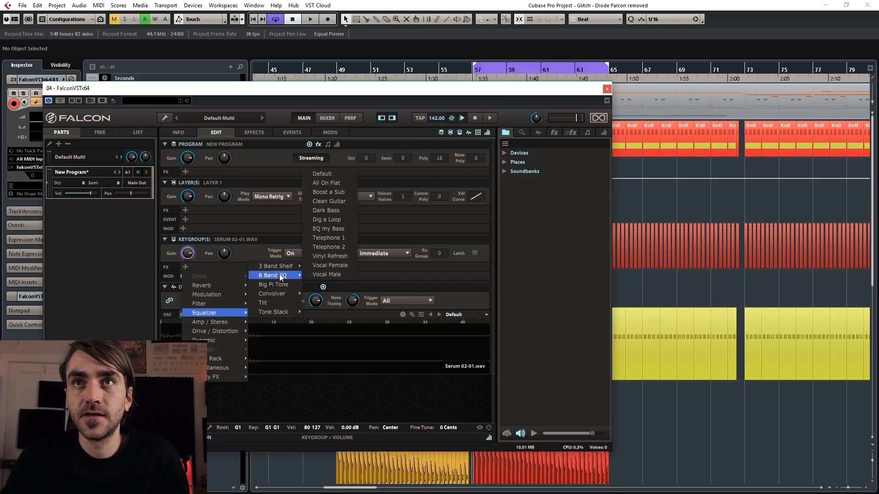
left_click(321, 174)
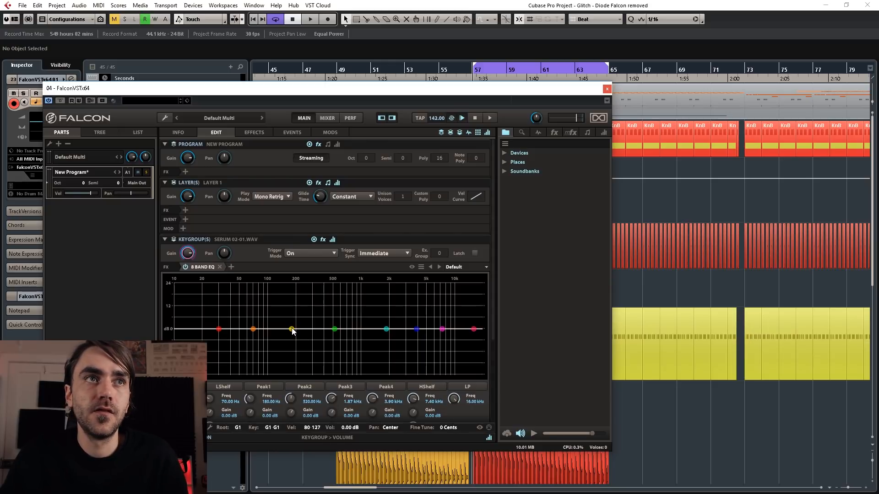
Step: Cut the EQ's Peak1 band by about 4.75 dB and set its frequency to 98 Hz
left_click_drag(296, 331, 273, 341)
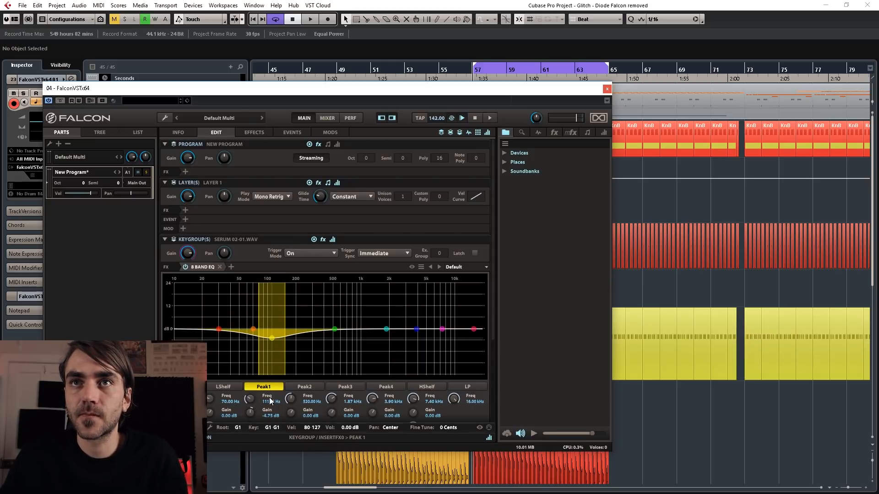
double_click(252, 397)
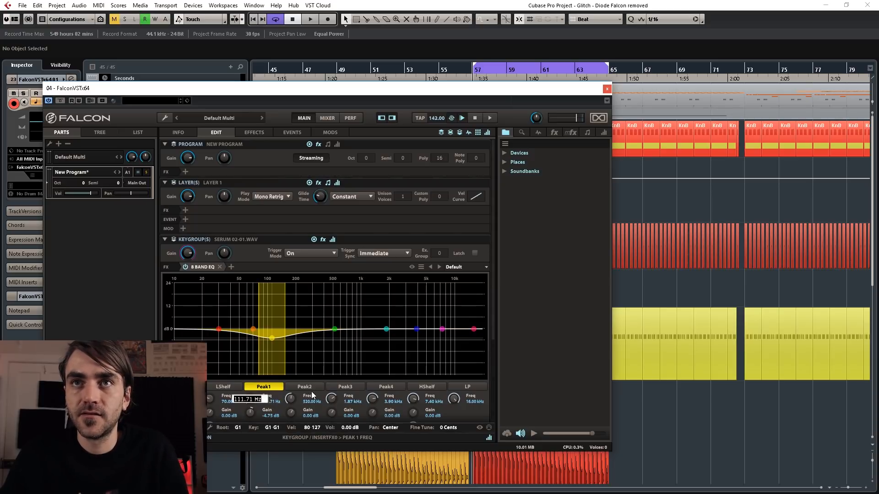
type("98")
key("Return")
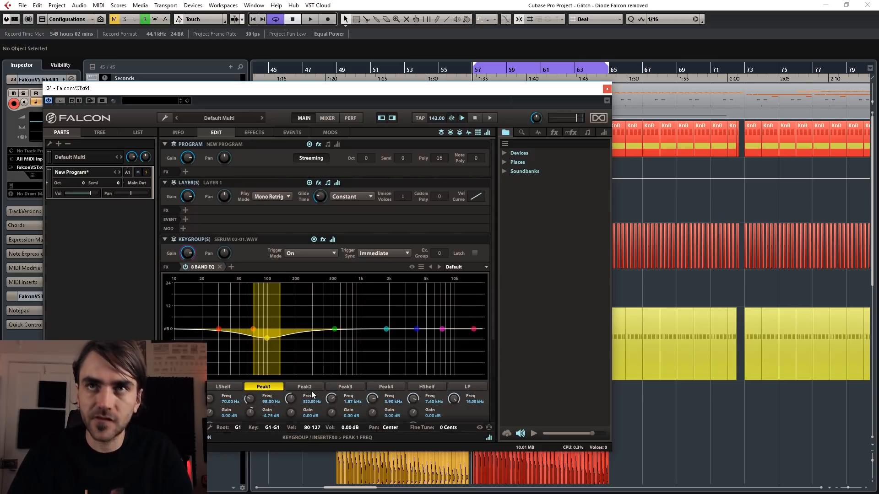
Step: Lower the EQ's Peak2 band to a frequency of 200 Hz
left_click_drag(334, 329, 308, 329)
double_click(293, 397)
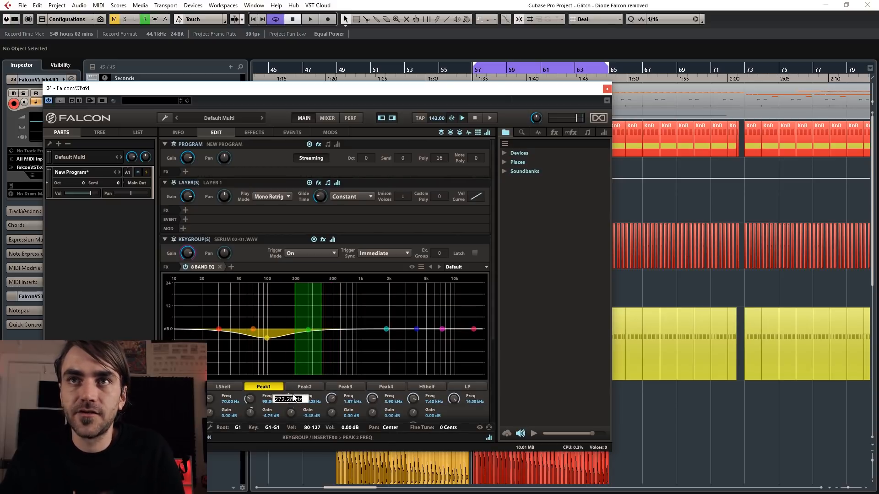
type("200")
key("Return")
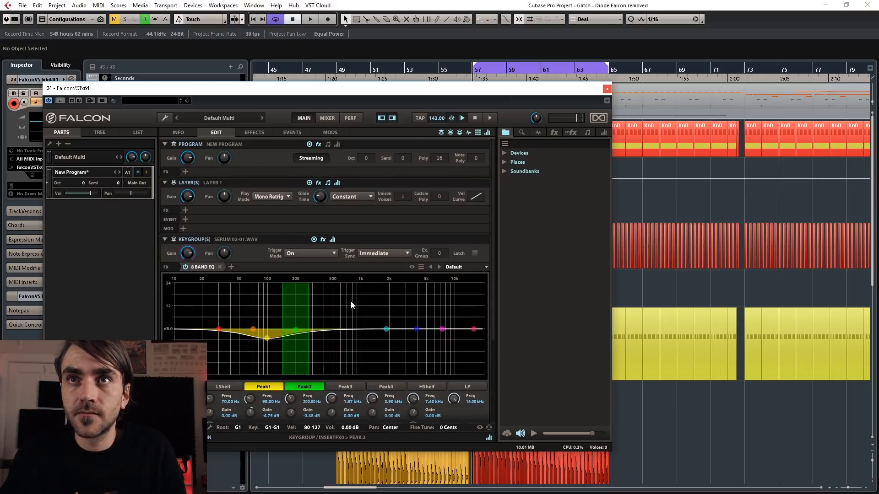
Step: Deepen the Peak1 cut to about −6.15 dB and narrow Peak2 to a Q of about 2.82
scroll(351, 305, "down", 3)
mouse_move(255, 323)
left_mouse_down()
mouse_move(288, 328)
mouse_move(252, 316)
left_mouse_up()
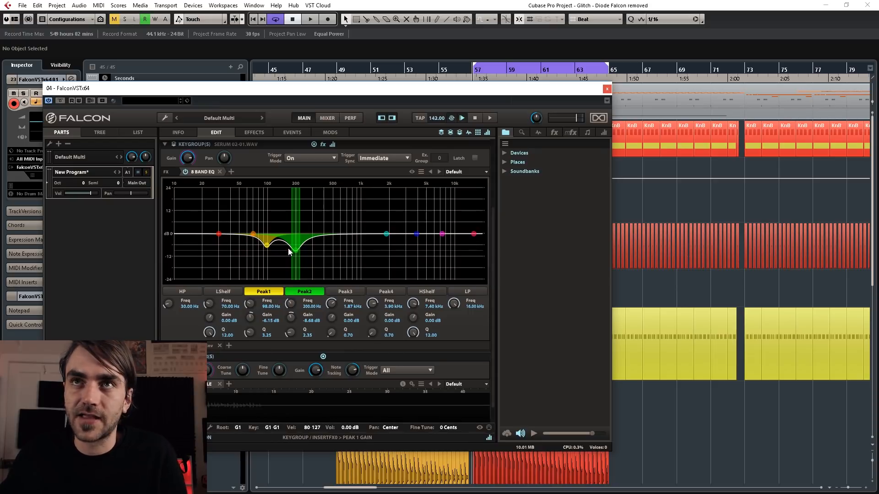
left_click_drag(291, 334, 294, 330)
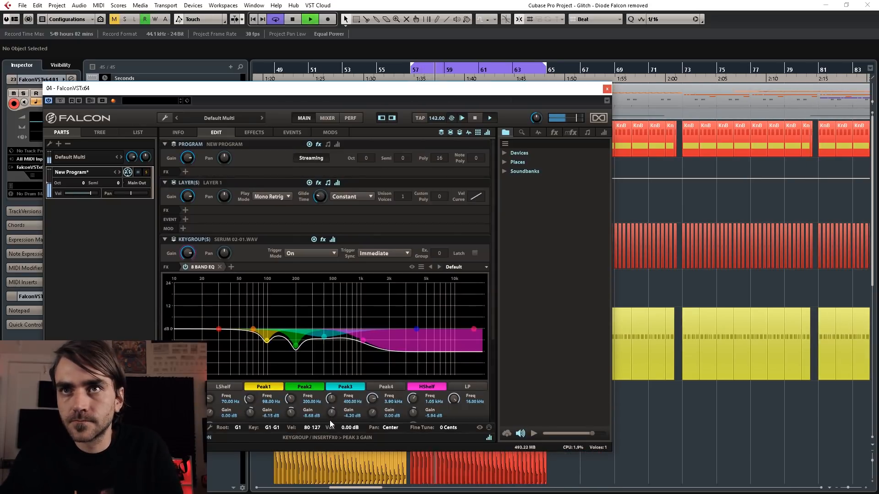
Step: Refine the Peak3 band at 400 Hz to a gain of about −3.60 dB and a Q of about 1.55
left_click_drag(330, 424, 333, 419)
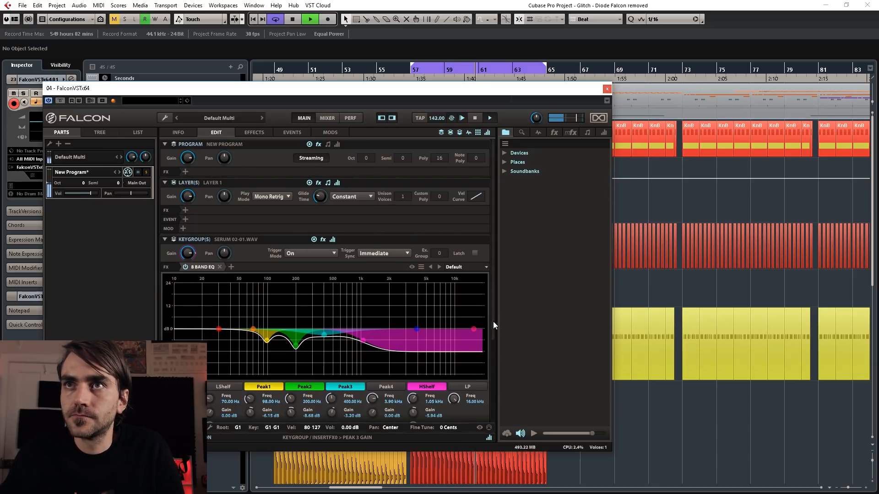
scroll(494, 326, "down", 3)
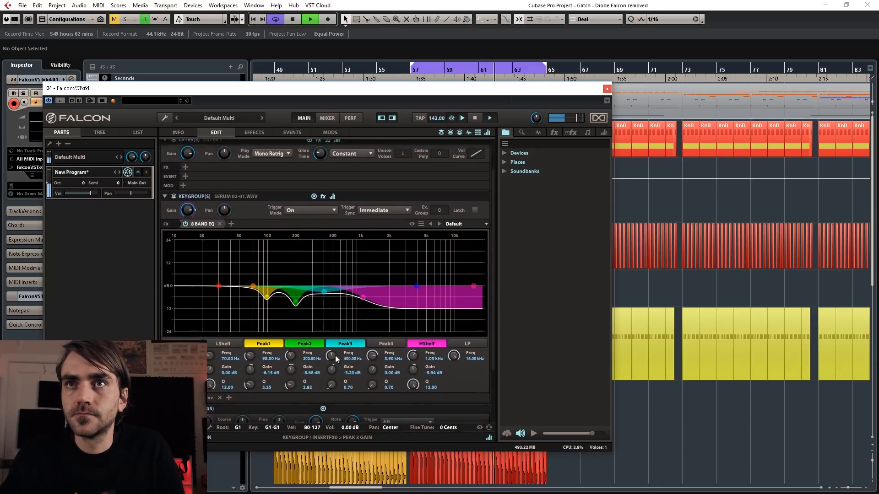
scroll(335, 355, "down", 1)
left_click_drag(332, 371, 333, 356)
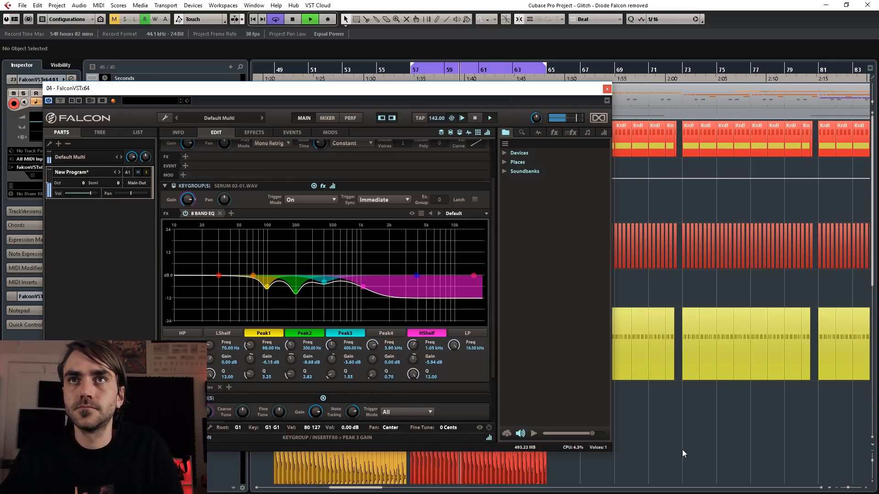
left_click_drag(679, 439, 637, 243)
left_click(607, 88)
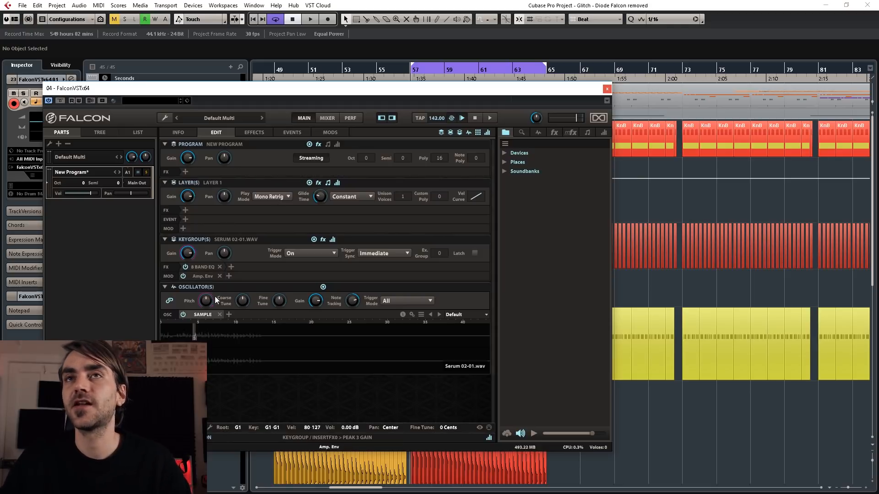
Step: Expand the keygroup's Amp. Env settings and add an Analog Filter effect to Layer 1
left_click(201, 276)
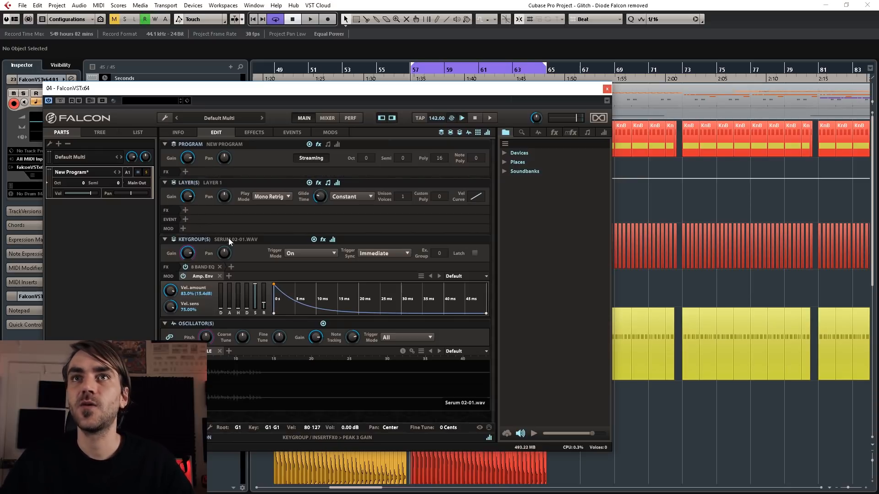
left_click(184, 210)
mouse_move(204, 248)
left_click(276, 248)
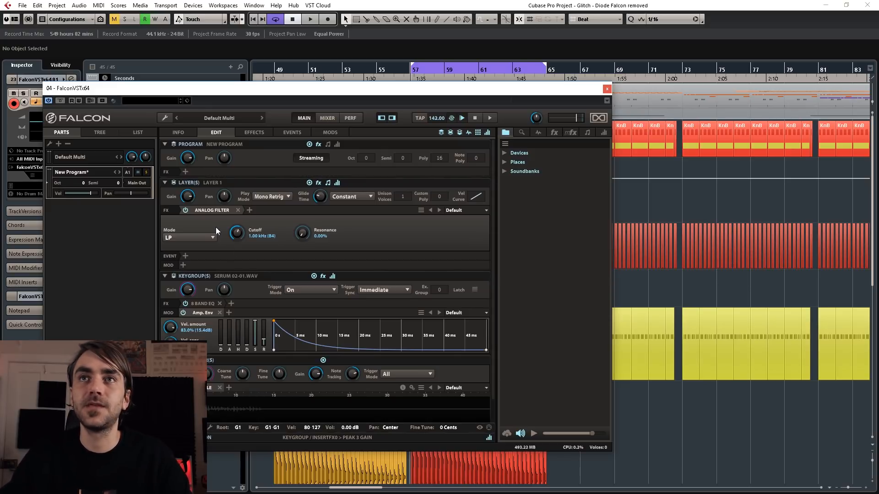
Step: Leave the Falcon window and open the first FalconVSTx64 01 MIDI part, starting at bar 57, in the Key Editor
left_click(606, 89)
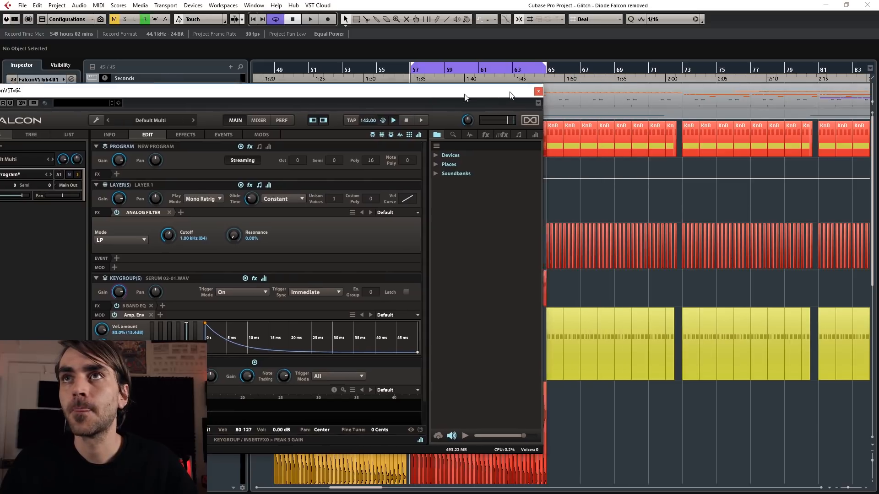
double_click(423, 284)
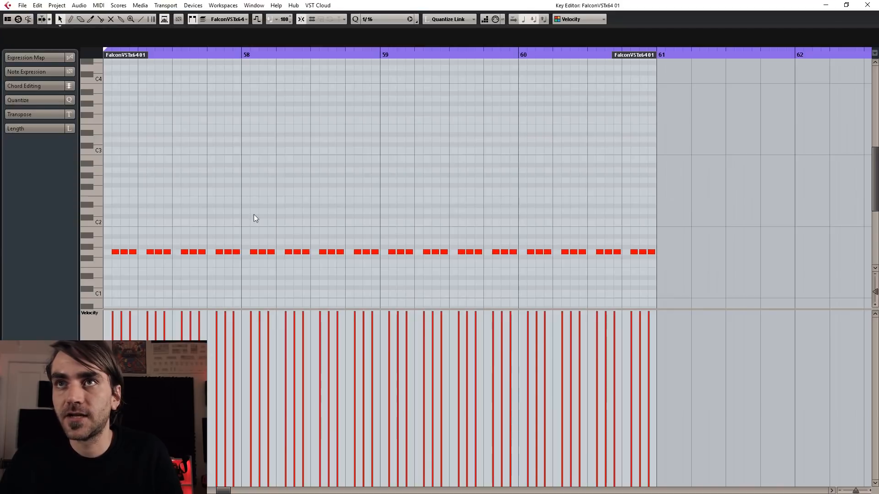
scroll(211, 224, "down", 2)
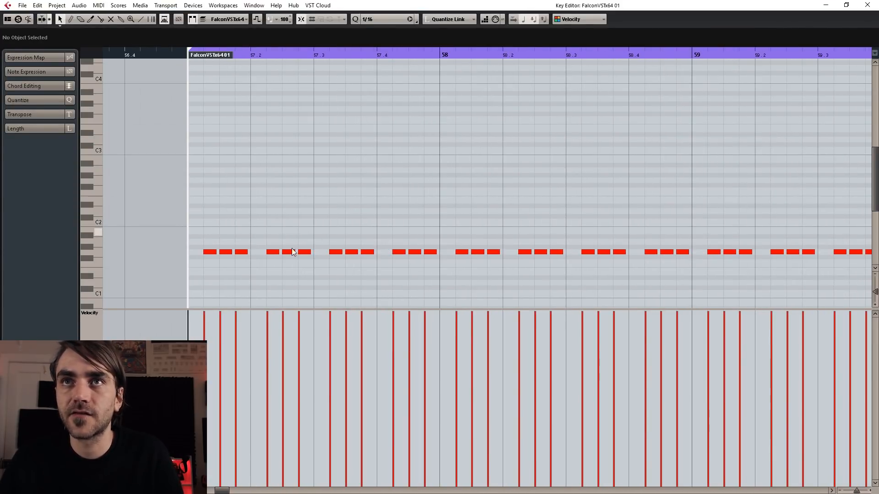
Step: In bar 57, raise the third note three semitones, the fifth and last to A1 and the eighth to C2, and audition the line
left_click(242, 252)
key("Up")
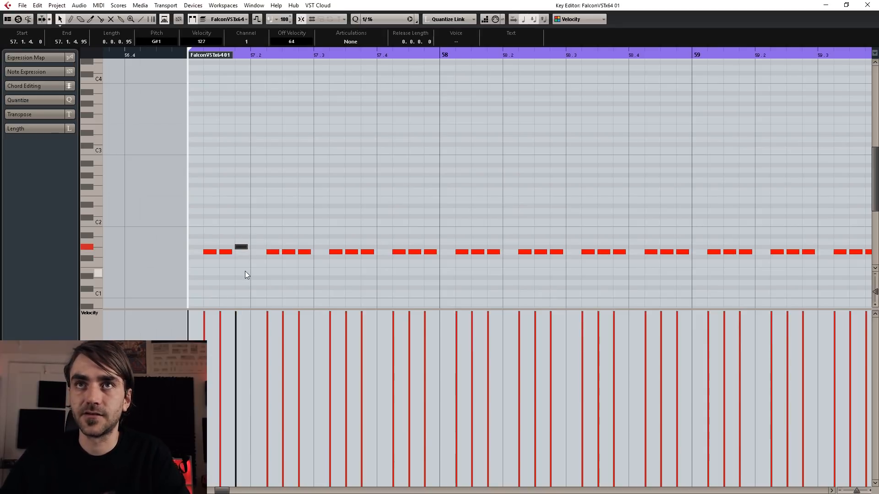
key("Up")
key("Up")
left_click_drag(313, 239, 306, 251)
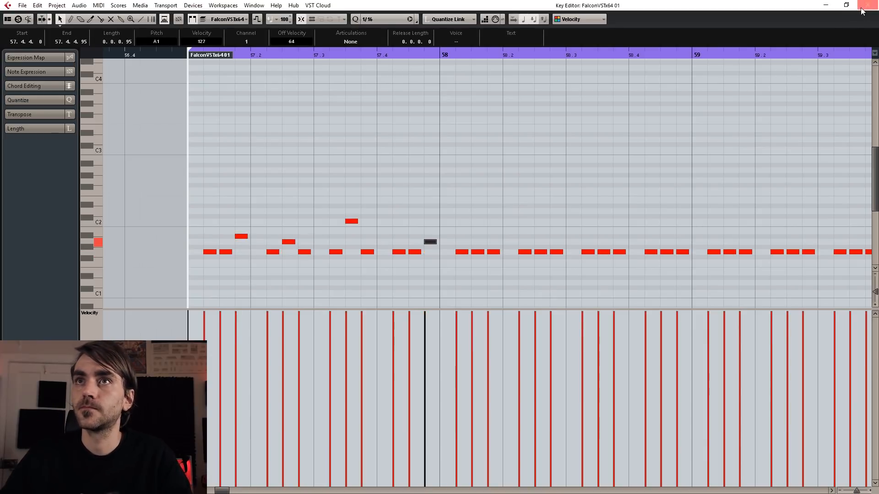
key("space")
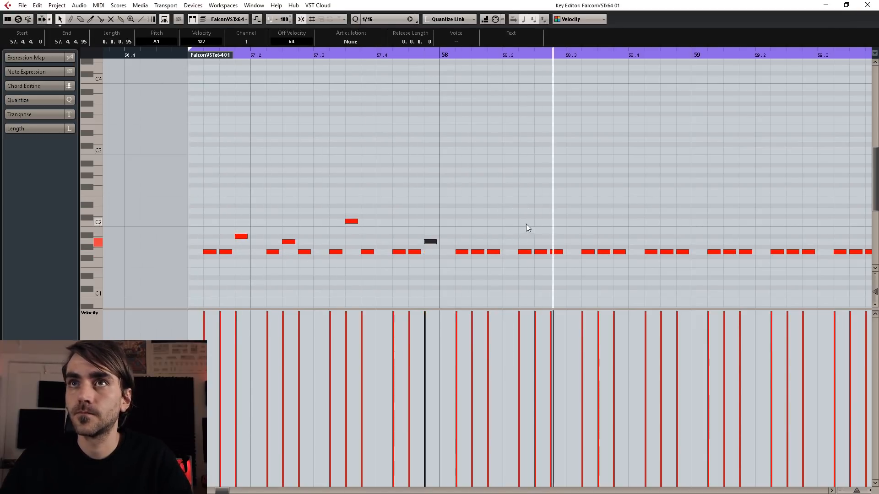
Step: Lower the Layer 1 Analog Filter's cutoff to about 2.05 kHz while the line plays, and stop playback
scroll(525, 216, "down", 2)
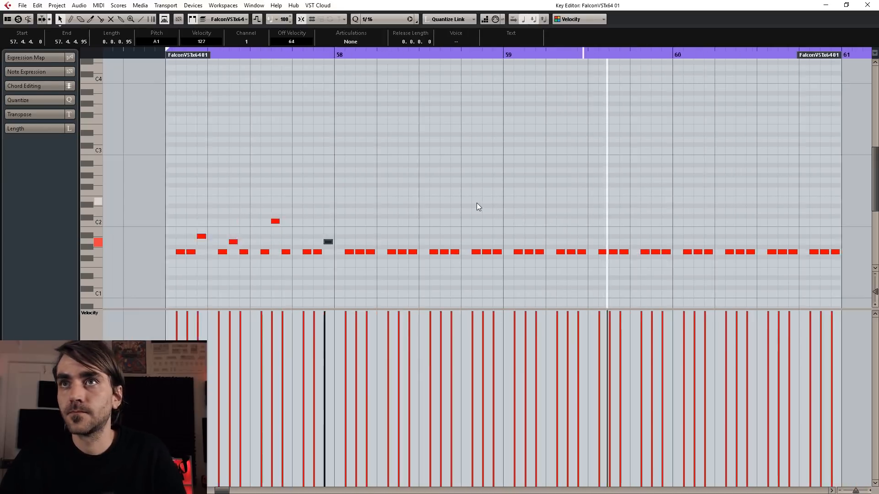
scroll(477, 207, "down", 1)
left_click_drag(783, 217, 372, 264)
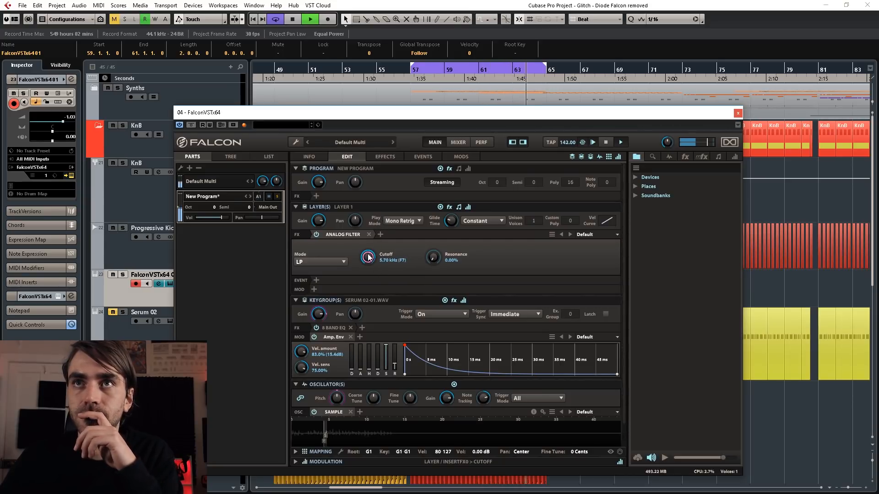
mouse_move(368, 254)
left_mouse_down()
mouse_move(372, 239)
mouse_move(364, 322)
mouse_move(368, 253)
left_mouse_up()
key("space")
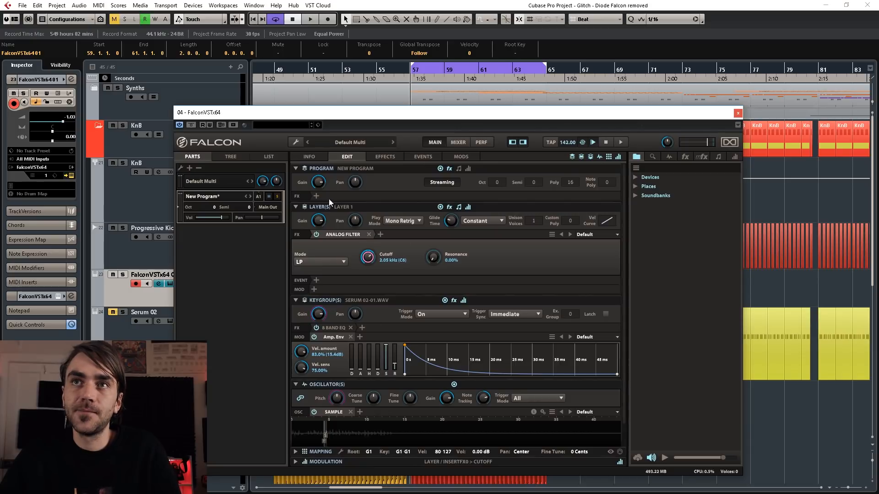
Step: Collapse the Layer 1 settings and copy the G1 keygroup's 8 Band EQ settings to the clipboard
left_click(295, 206)
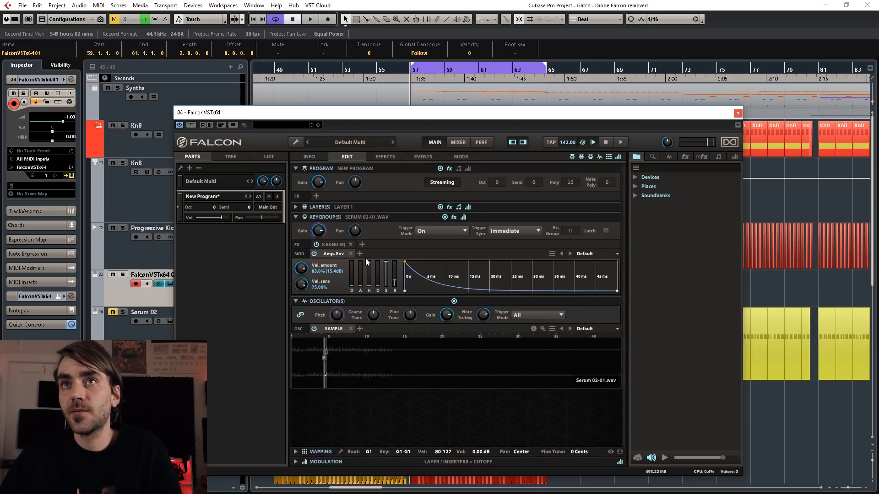
left_click(335, 245)
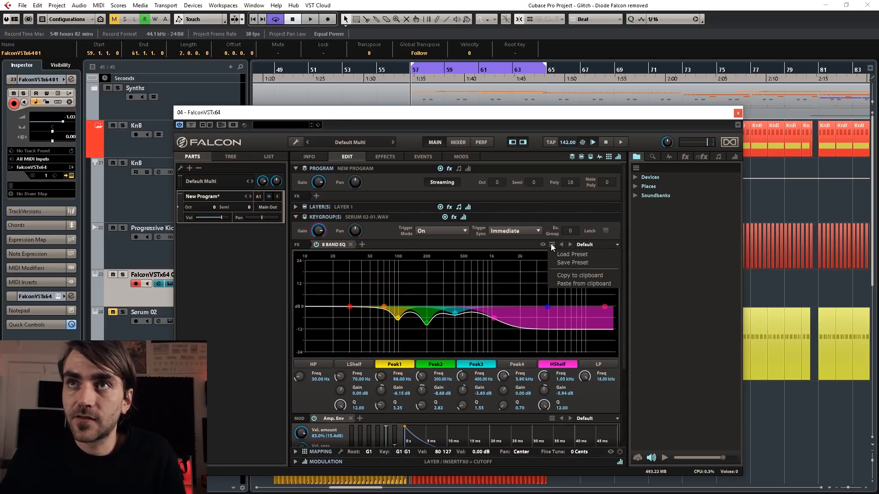
left_click(552, 245)
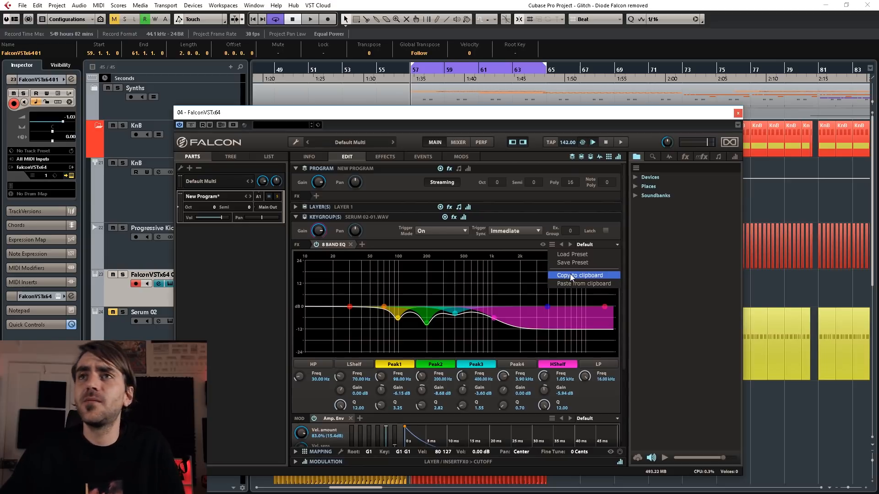
left_click(570, 275)
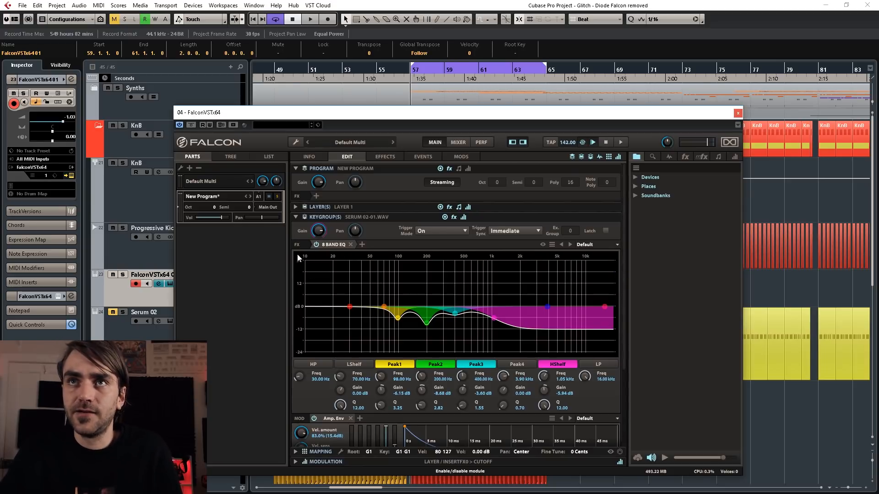
Step: Add an 8 Band EQ to the A#1 keygroup and paste the copied EQ settings into it
left_click(328, 243)
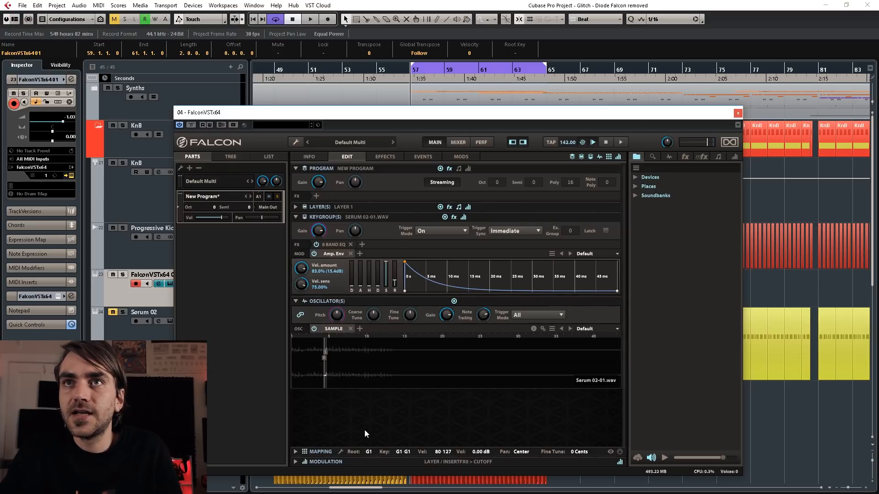
left_click(295, 461)
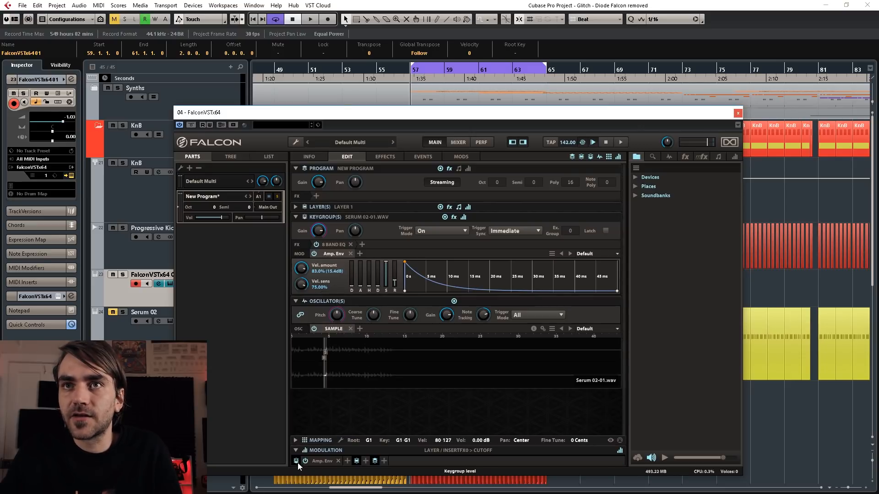
left_click(316, 244)
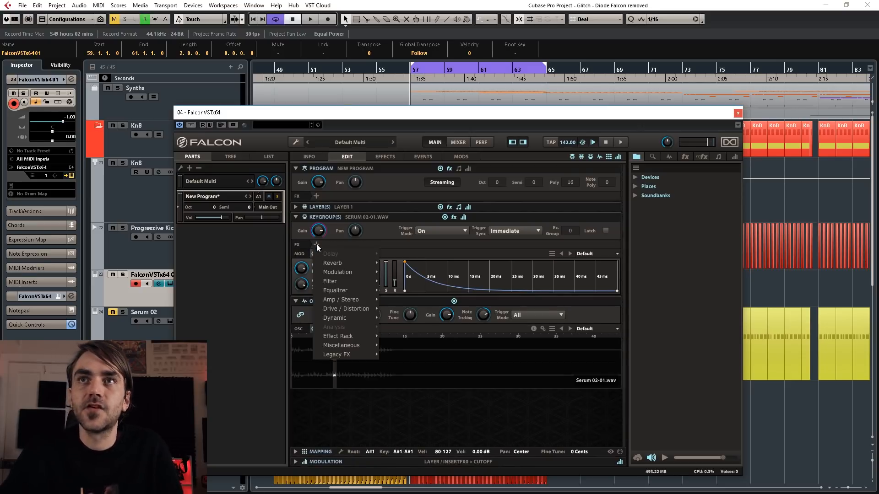
mouse_move(342, 288)
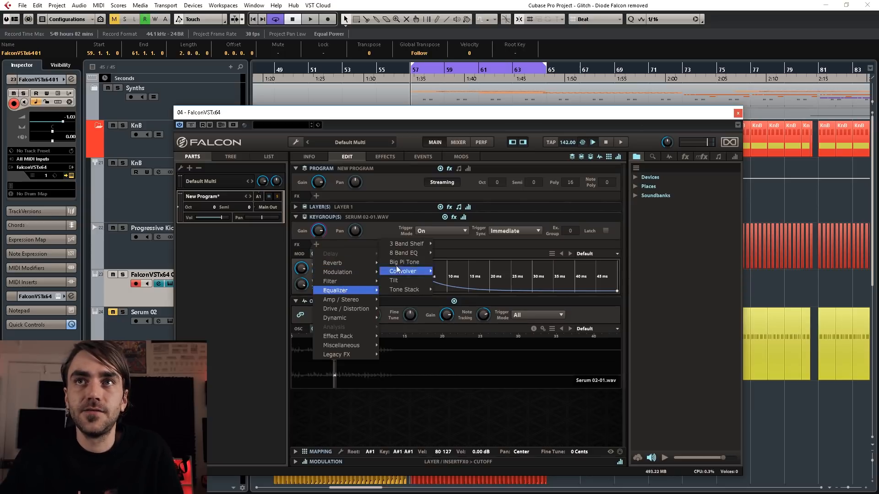
mouse_move(399, 254)
left_click(457, 153)
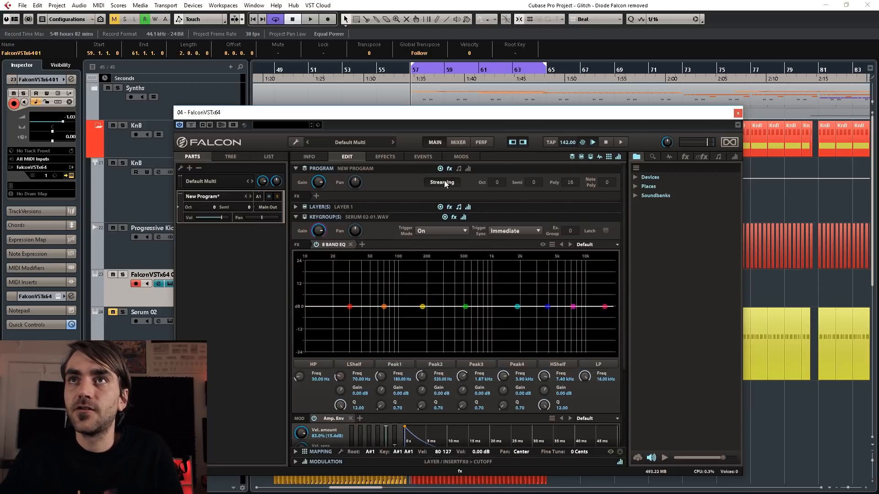
left_click(590, 244)
left_click(574, 284)
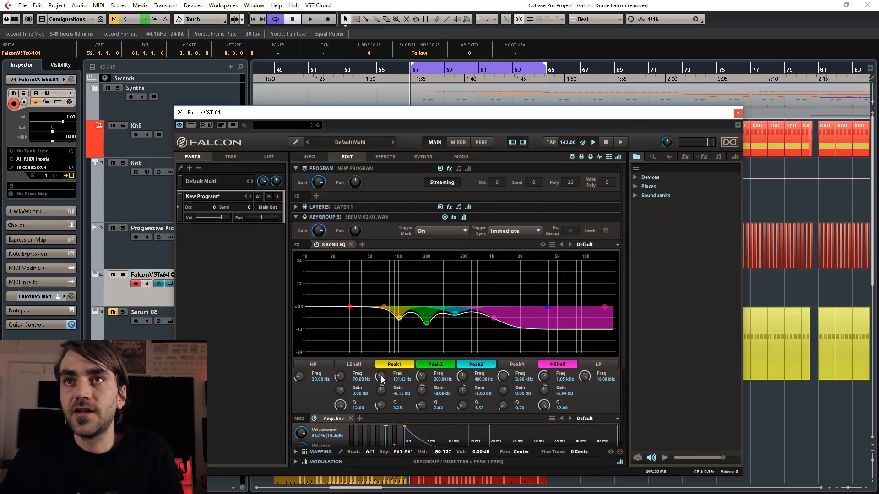
Step: Retune the A#1 keygroup's EQ frequencies: Peak1 to 120 Hz, Peak2 to 230 Hz and Peak3 to 475 Hz
scroll(381, 375, "up", 1)
scroll(421, 376, "up", 1)
scroll(465, 377, "up", 3)
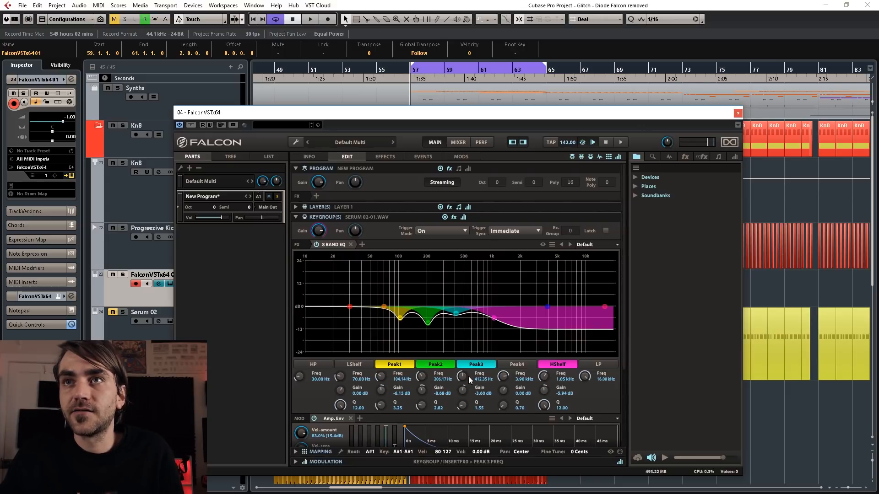
scroll(380, 378, "up", 5)
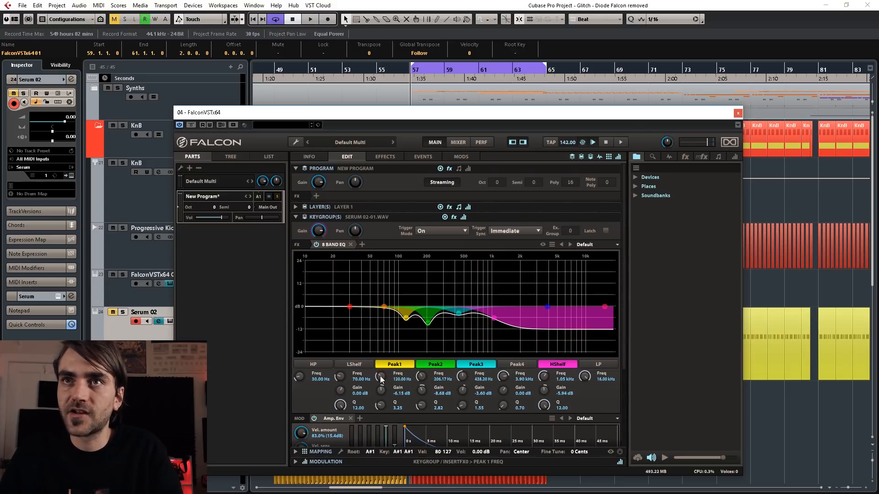
left_click(419, 376)
type("23")
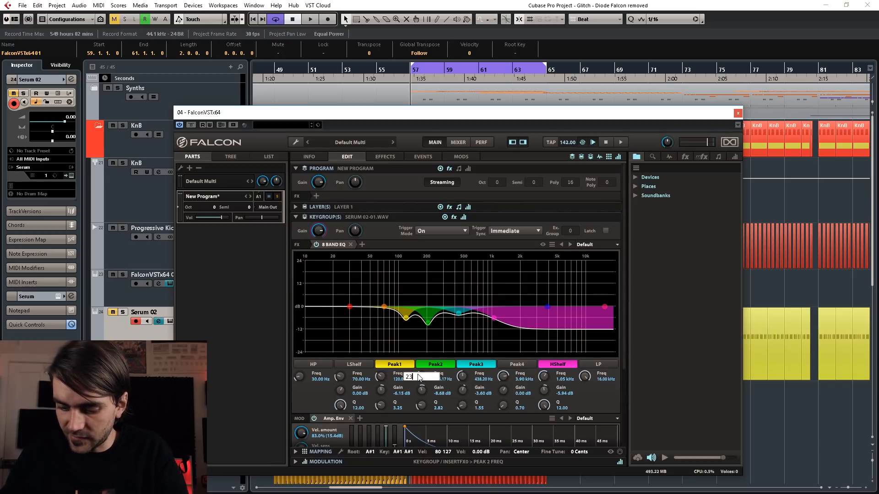
type("0")
key("Return")
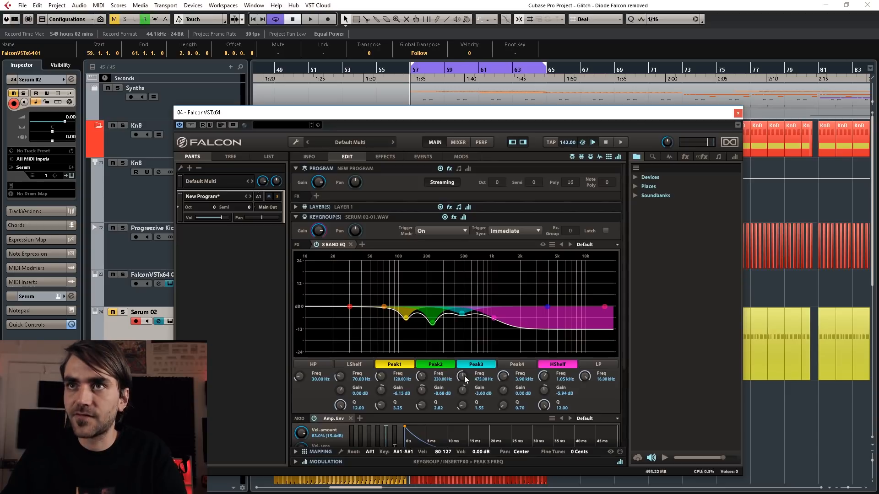
Step: Close Falcon and, in FalconVSTx64 01's LFOTool, shape a rise to mid-cycle, hold and final drop, route it positively to volume and bow the rise upward
left_click(738, 113)
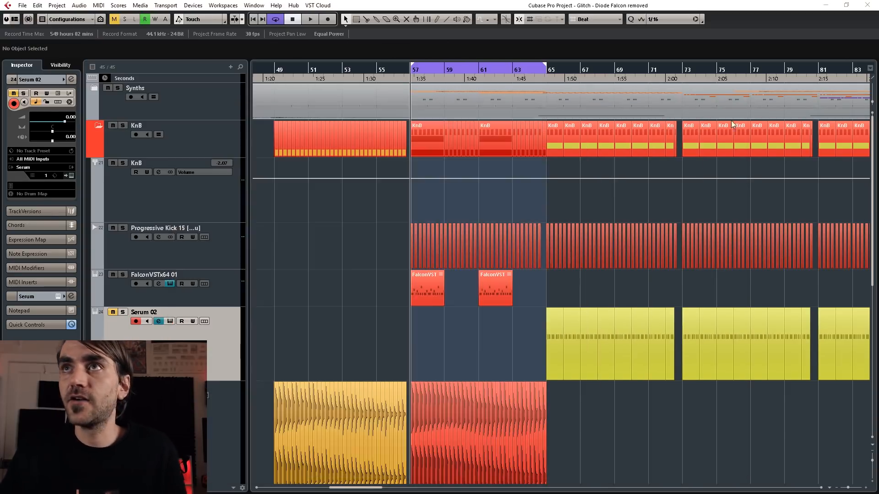
left_click_drag(518, 338, 454, 296)
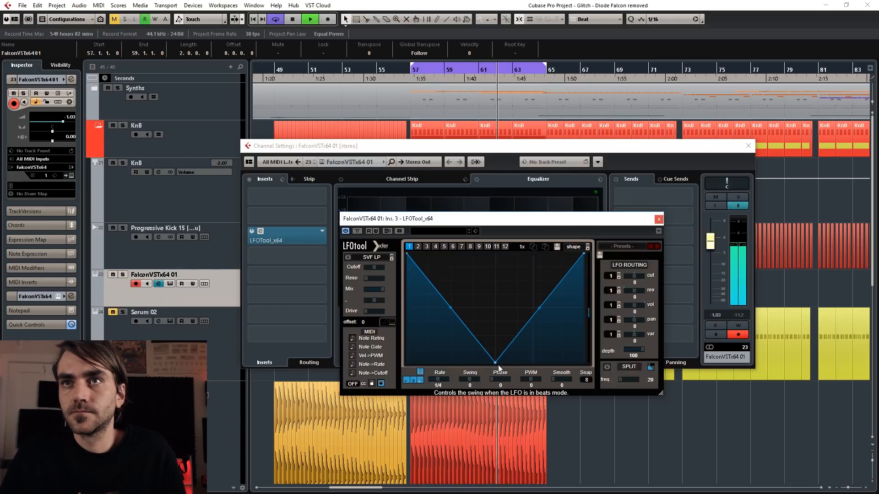
left_click_drag(495, 363, 496, 254)
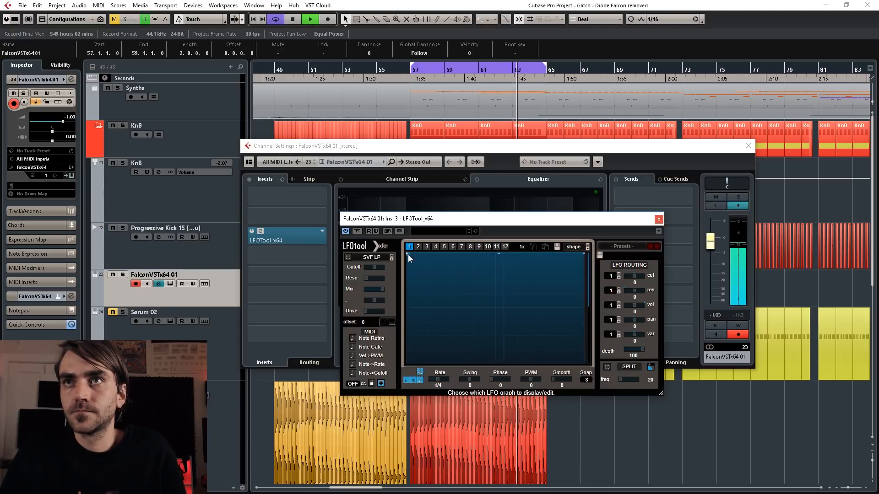
left_click_drag(407, 254, 406, 362)
left_click_drag(568, 340, 571, 254)
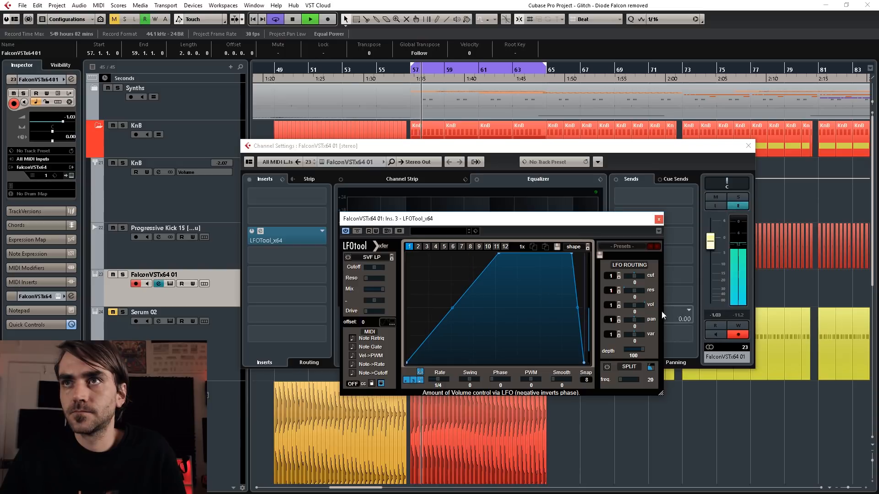
left_click_drag(635, 305, 645, 305)
left_click_drag(452, 307, 452, 270)
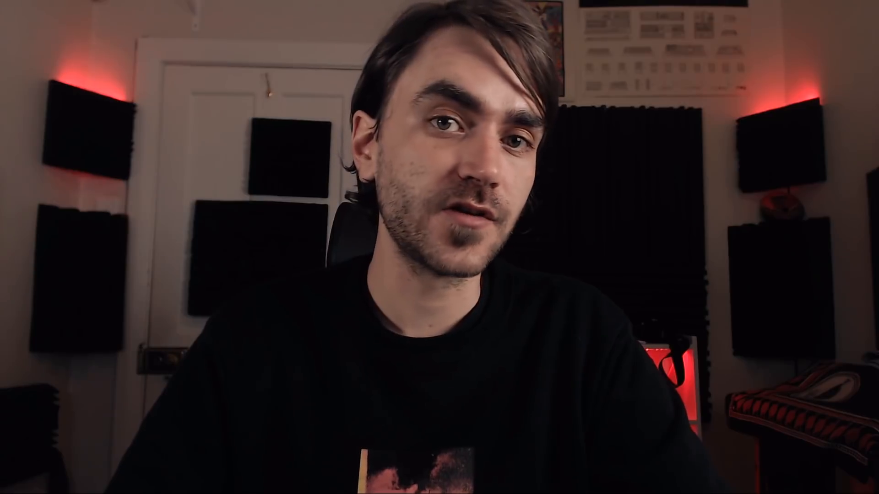